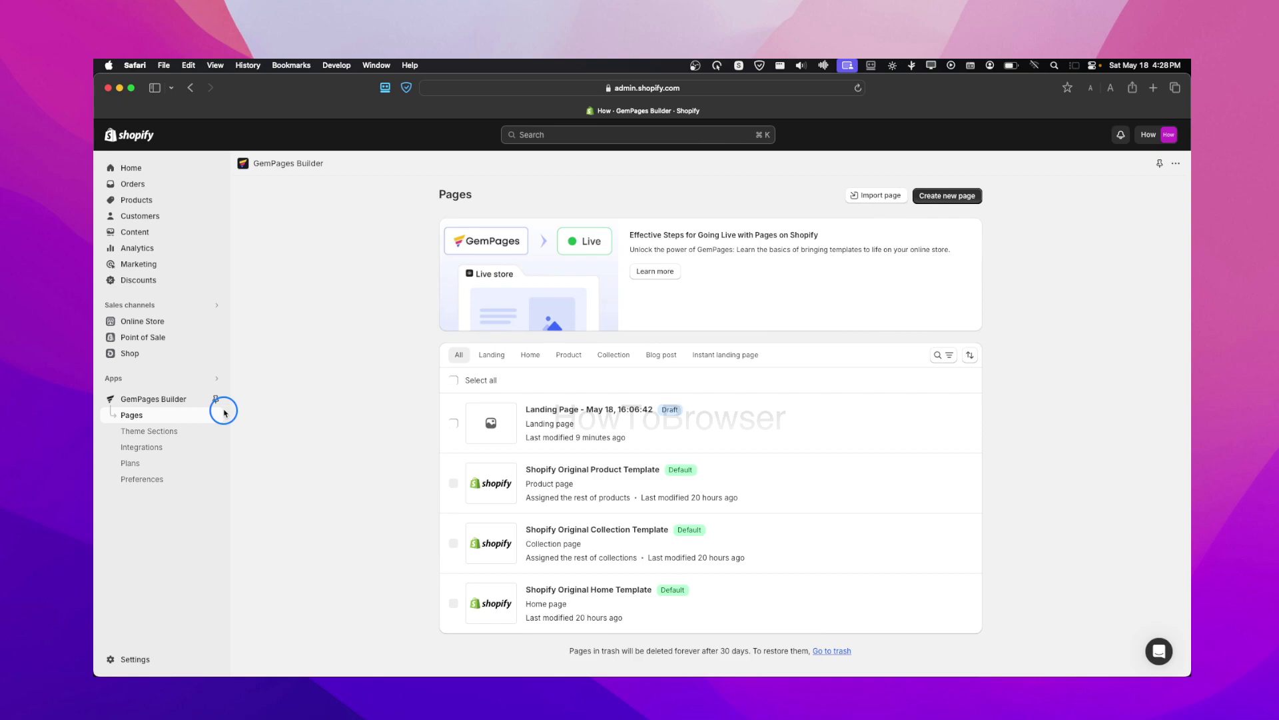
Step: Open the draft landing page in the GemPages editor
{"action": "left_click", "coordinate": [491, 422]}
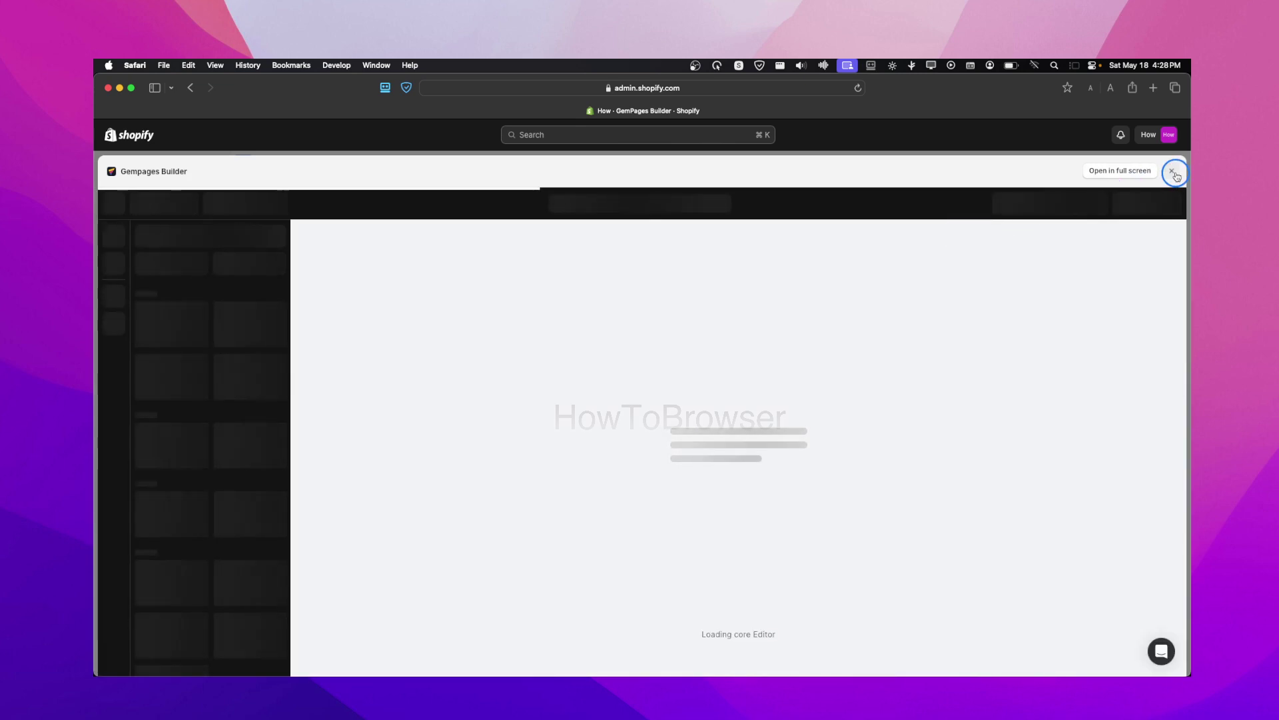
{"action": "left_click", "coordinate": [1171, 170]}
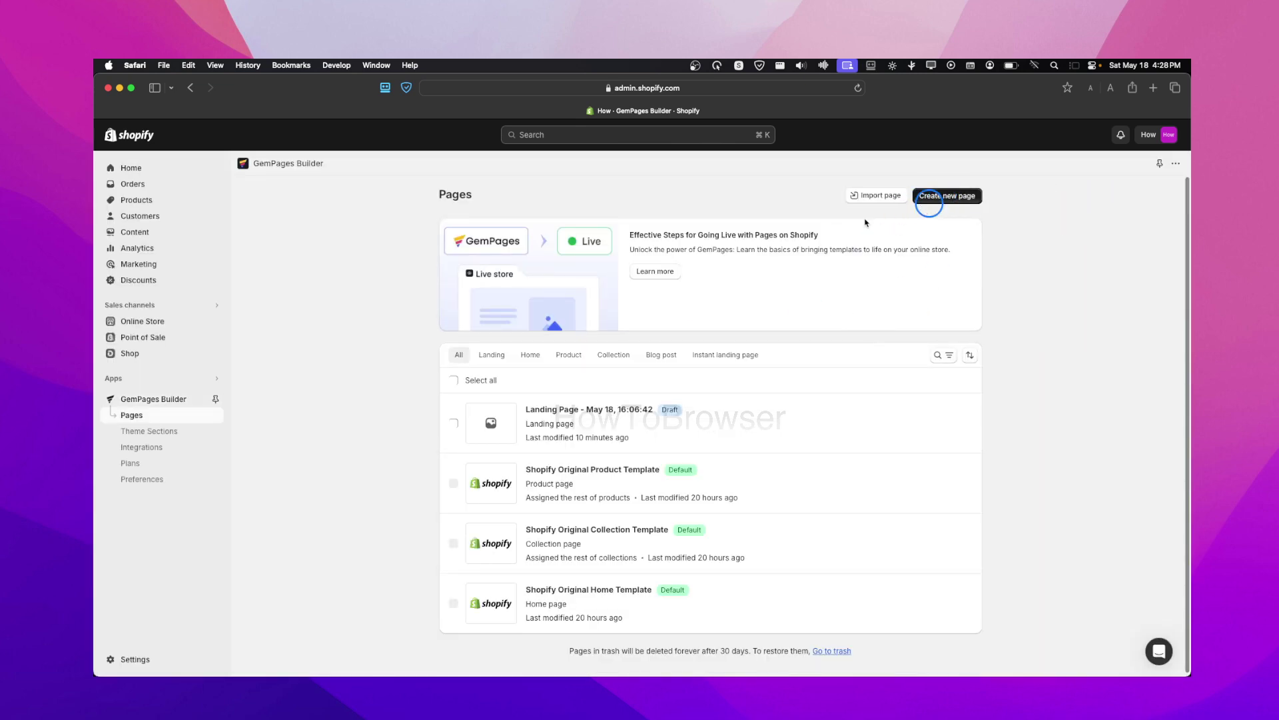
{"action": "left_click", "coordinate": [487, 418]}
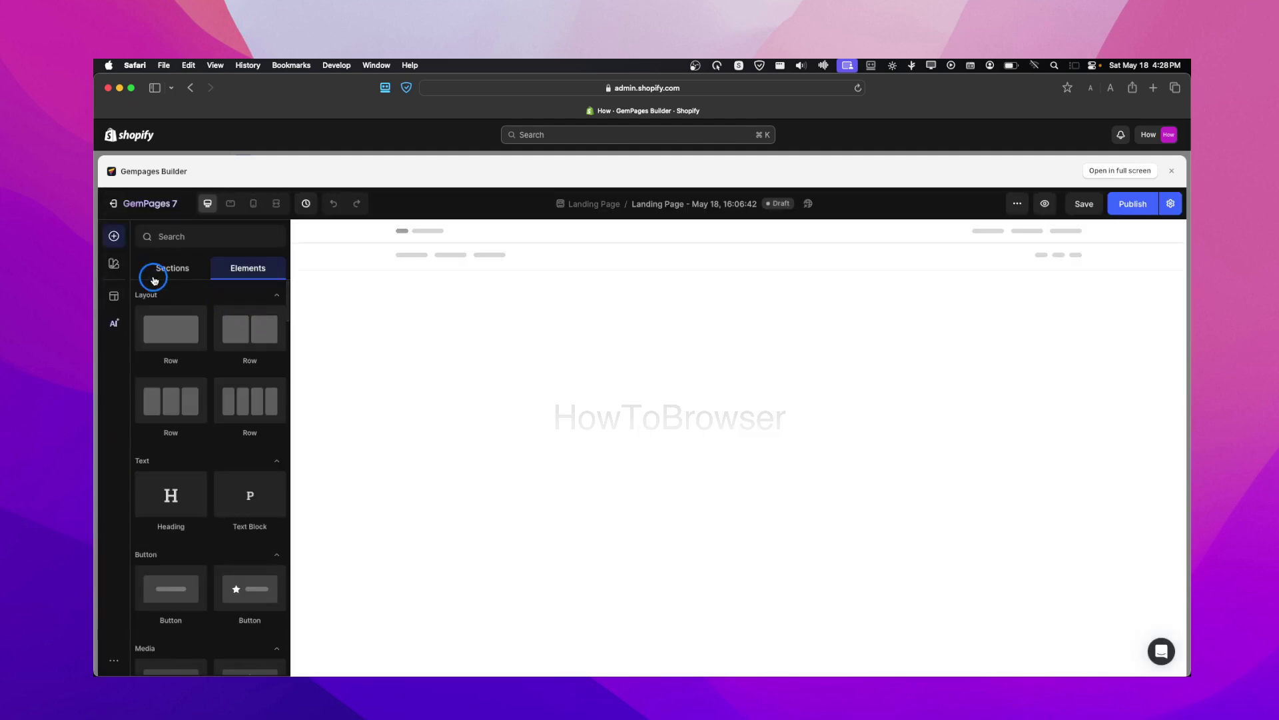
Step: Delete the empty row and its containing Section 1 to clear the landing page
{"action": "left_click", "coordinate": [173, 327]}
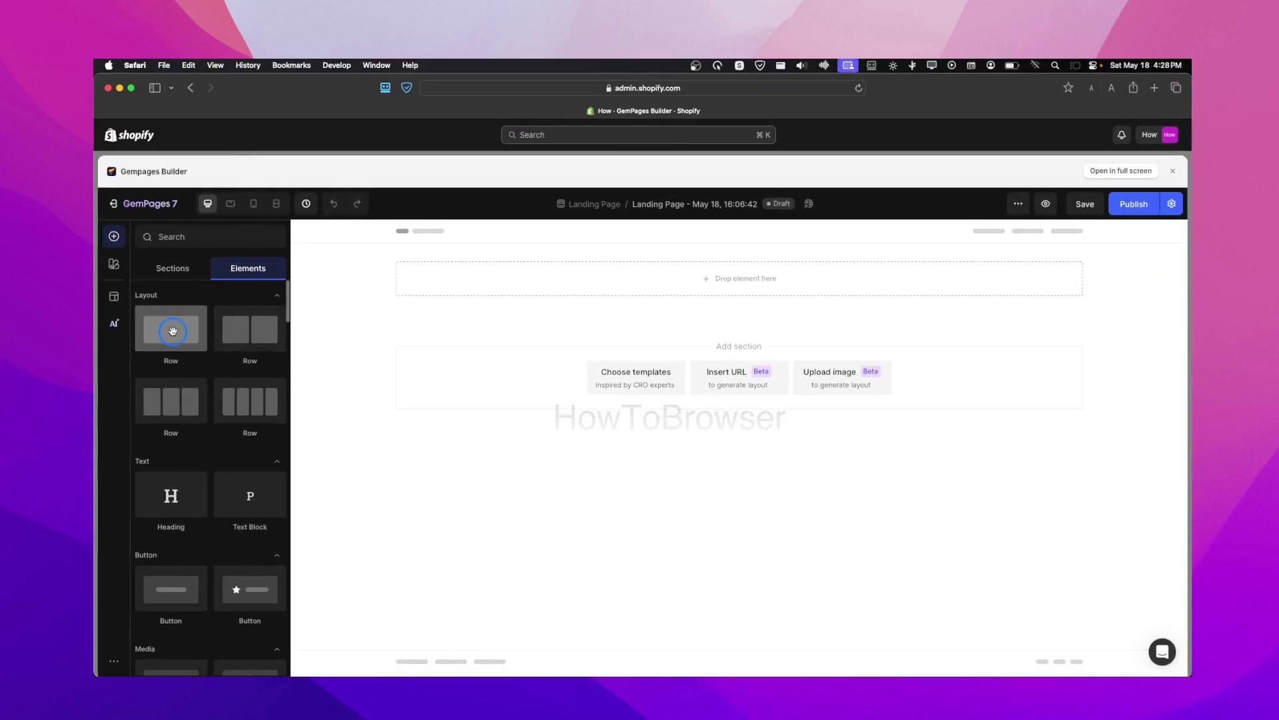
{"action": "left_click_drag", "start_coordinate": [173, 328], "coordinate": [560, 296]}
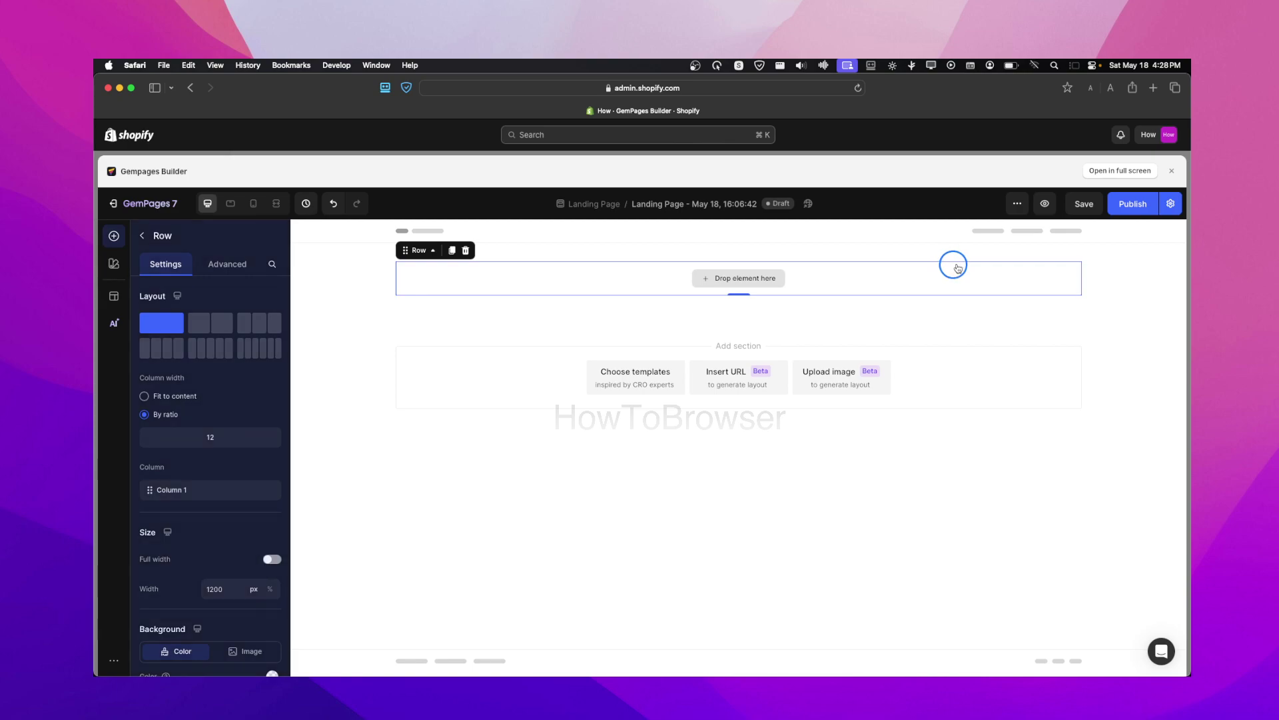
{"action": "left_click", "coordinate": [465, 252]}
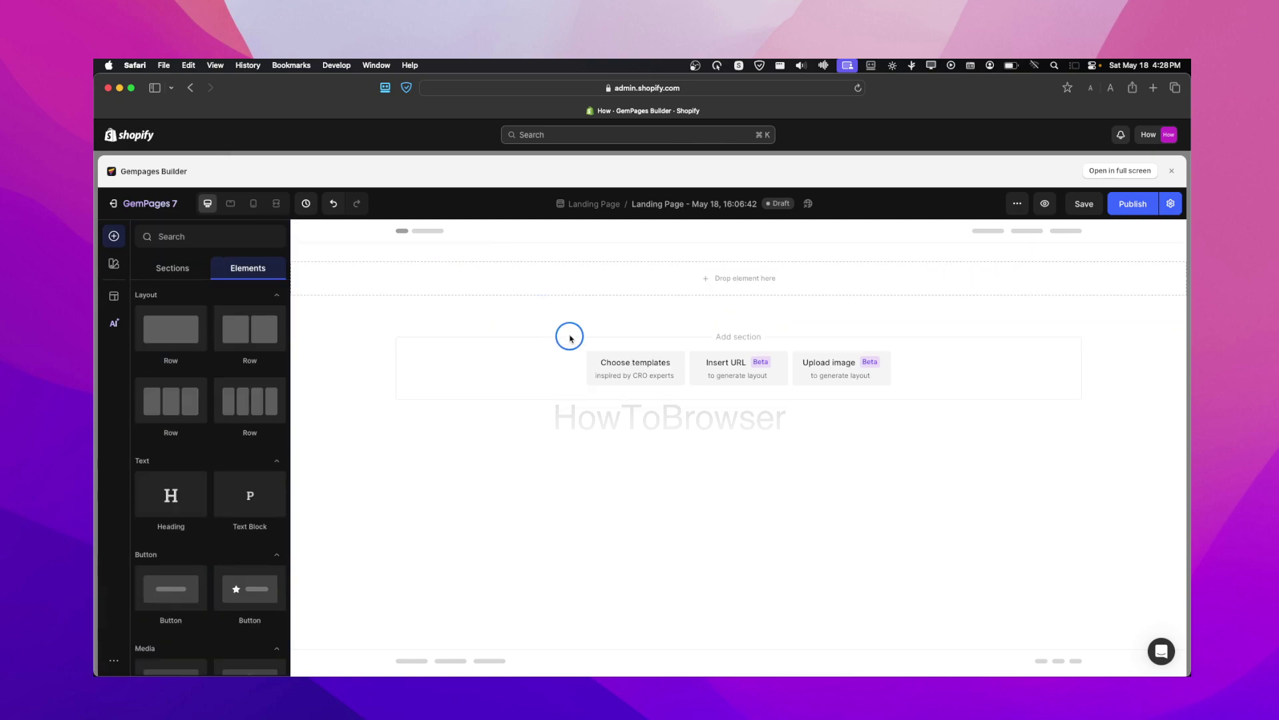
{"action": "left_click", "coordinate": [588, 271]}
{"action": "left_click", "coordinate": [1050, 242]}
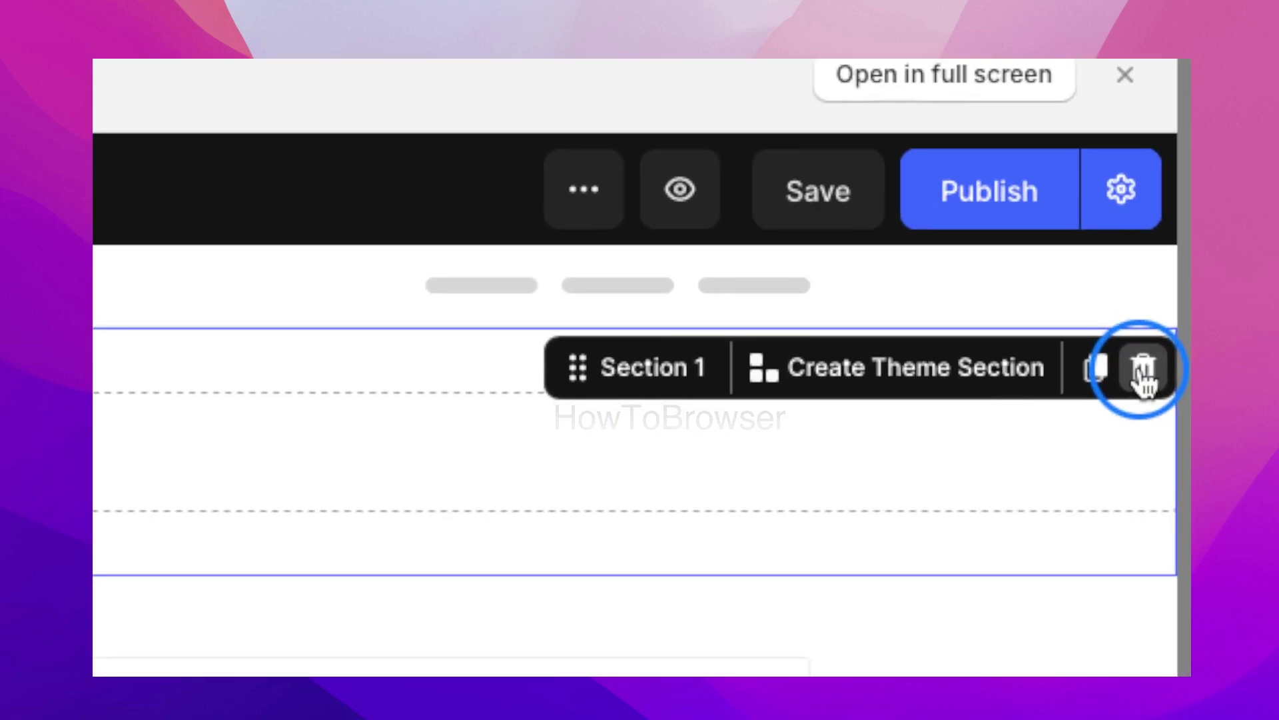
{"action": "left_click", "coordinate": [1177, 254]}
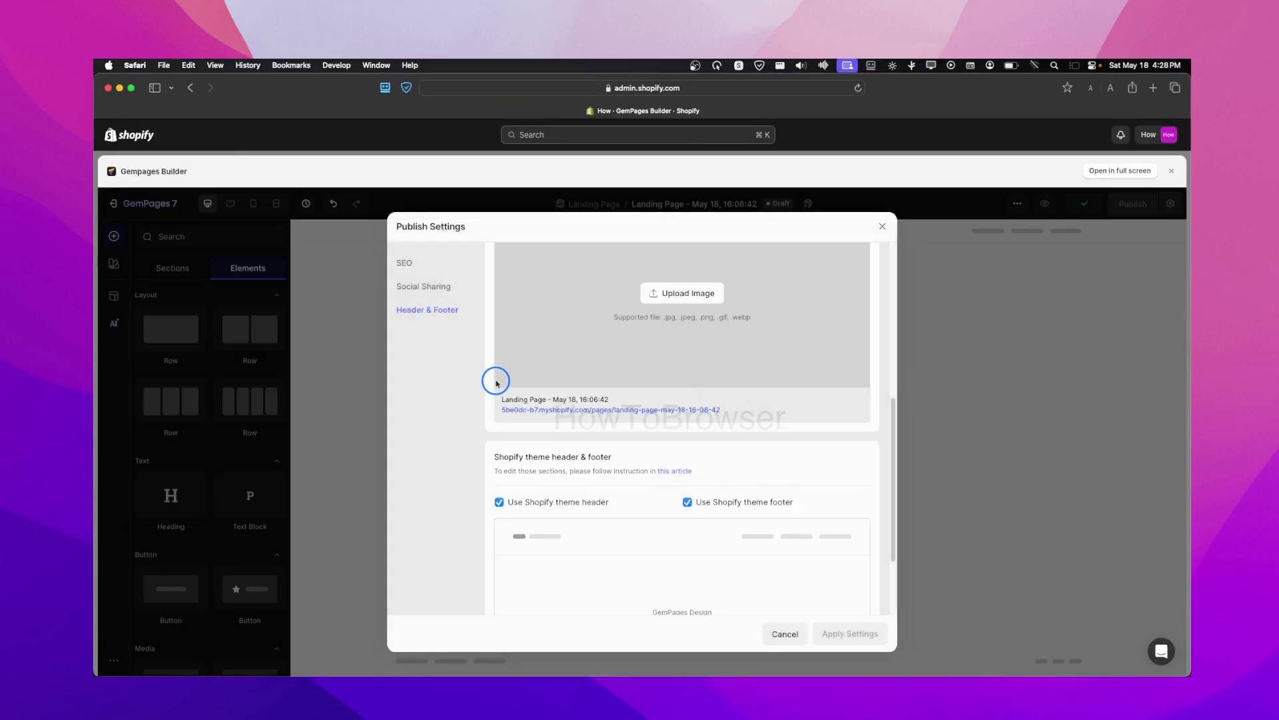
Step: Turn off the Shopify theme header and footer in the page's publish settings and apply the change
{"action": "left_click", "coordinate": [499, 383]}
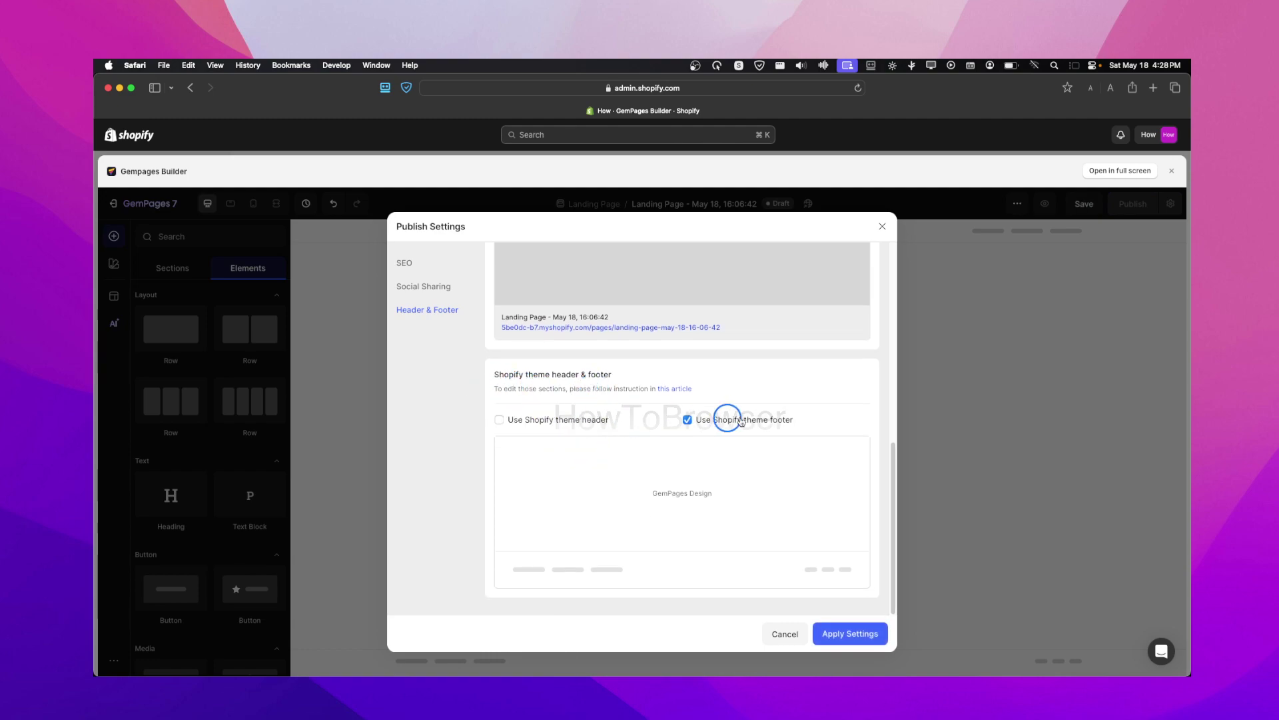
{"action": "left_click", "coordinate": [704, 420]}
{"action": "left_click", "coordinate": [833, 631]}
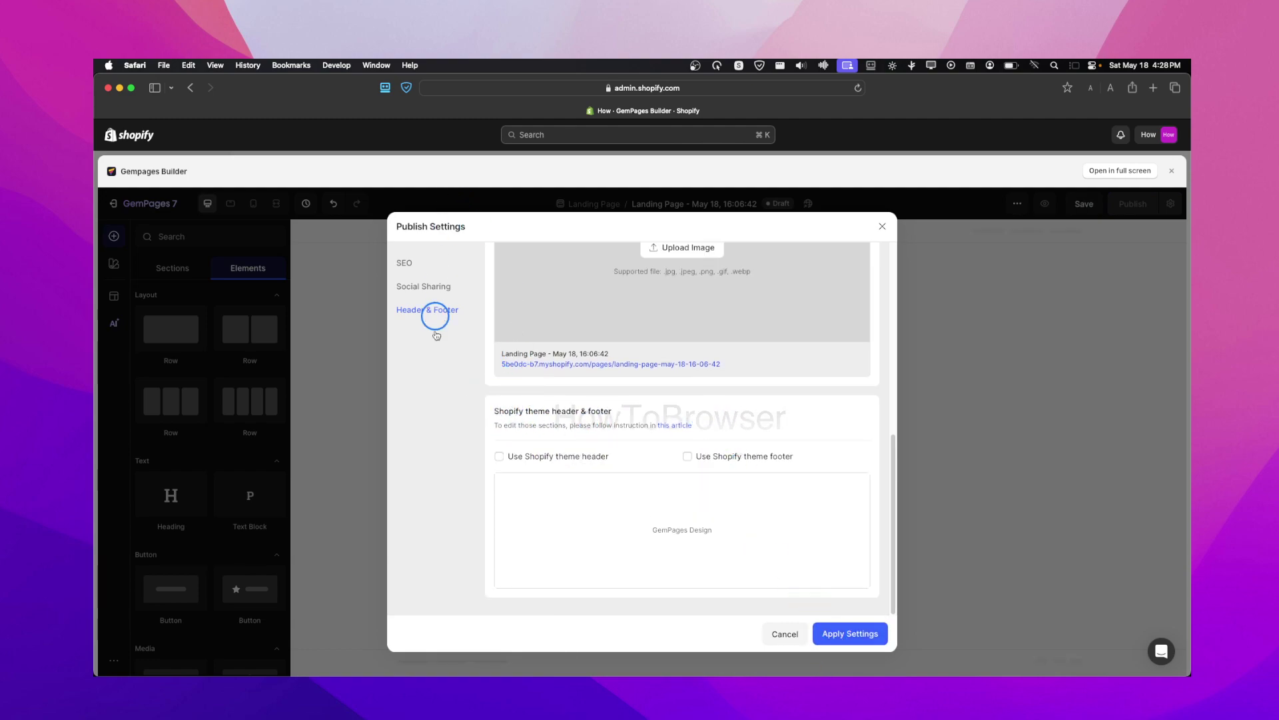
{"action": "left_click", "coordinate": [882, 226]}
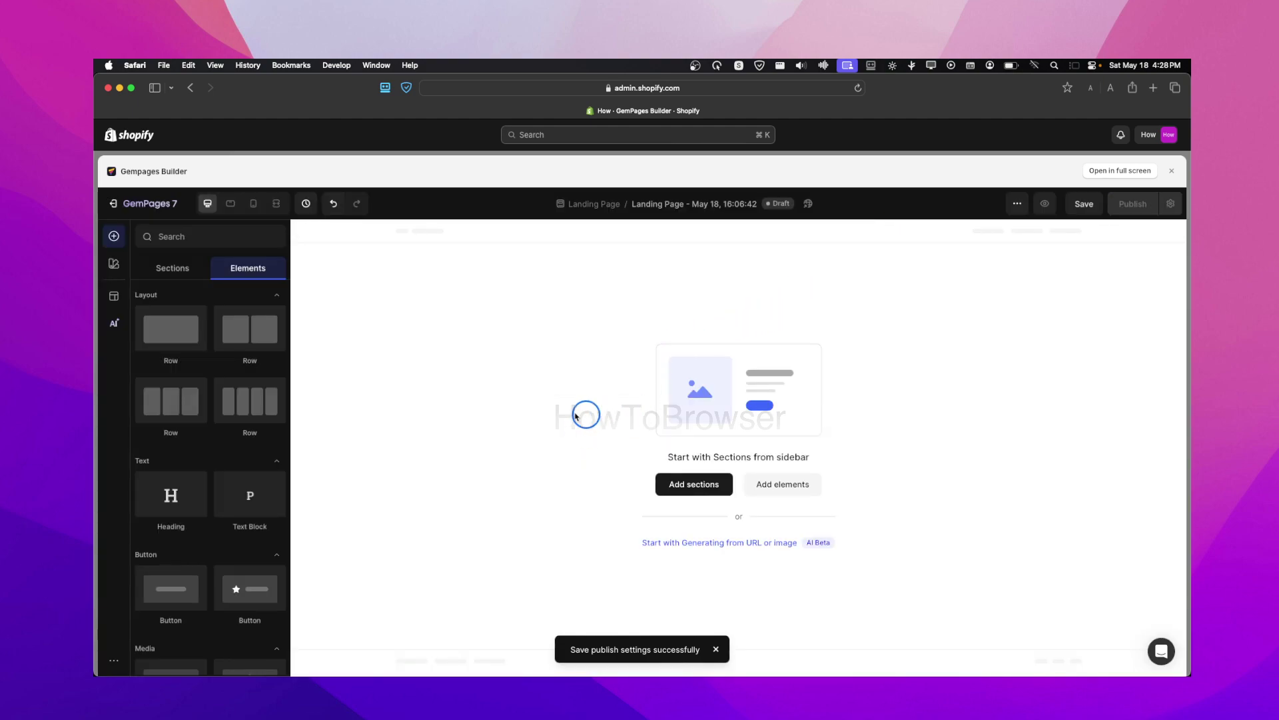
Step: Add a row to the empty page and set its layout to two equal columns
{"action": "left_click_drag", "start_coordinate": [193, 336], "coordinate": [532, 355]}
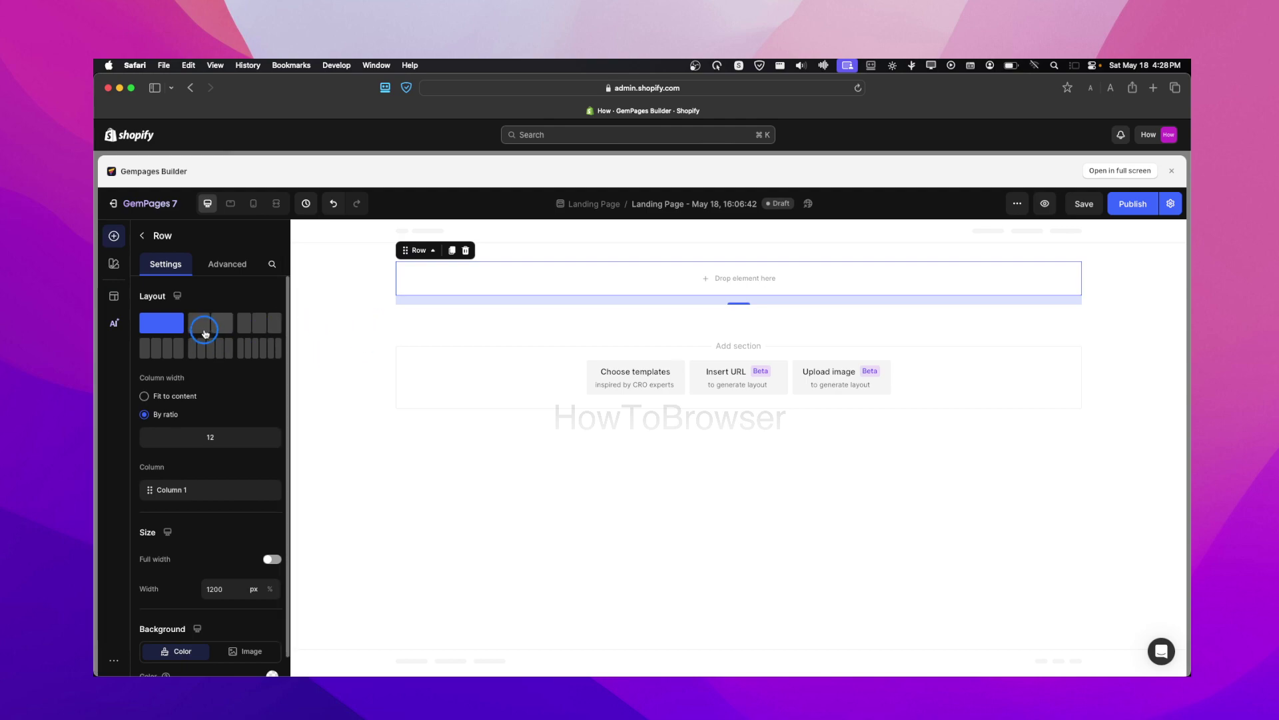
{"action": "left_click", "coordinate": [210, 325]}
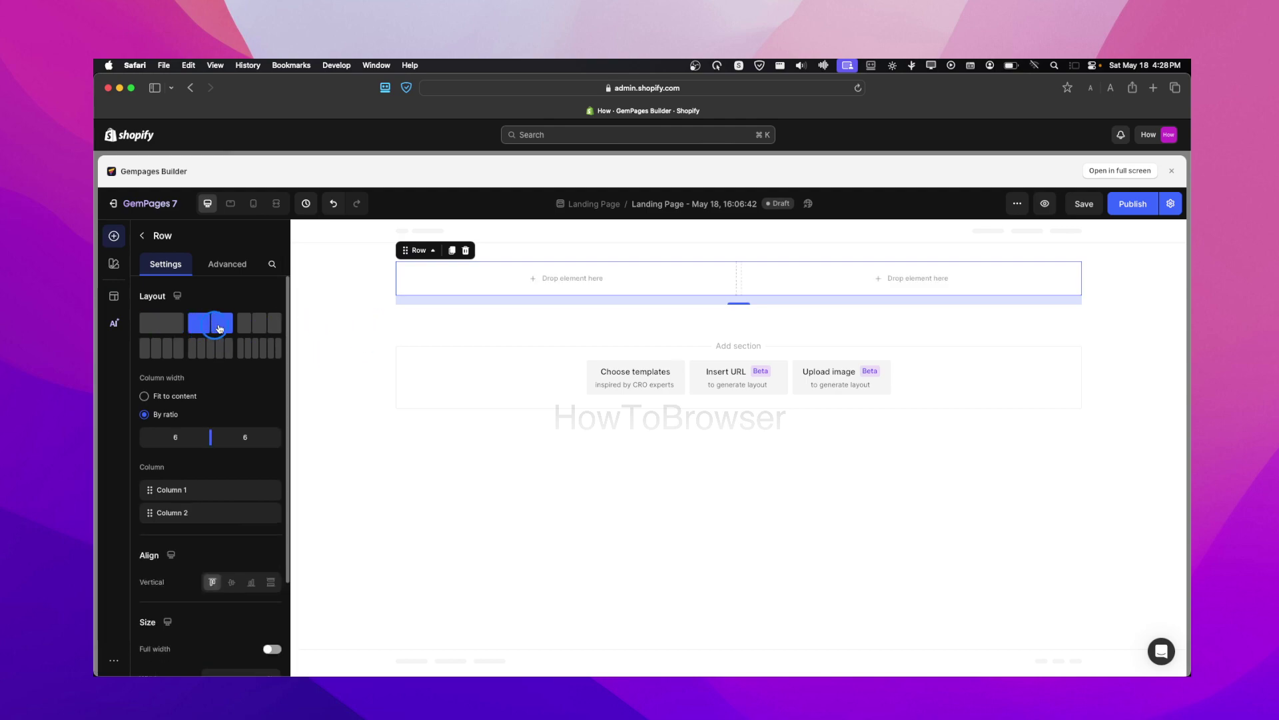
{"action": "left_click", "coordinate": [265, 326]}
{"action": "left_click", "coordinate": [272, 349]}
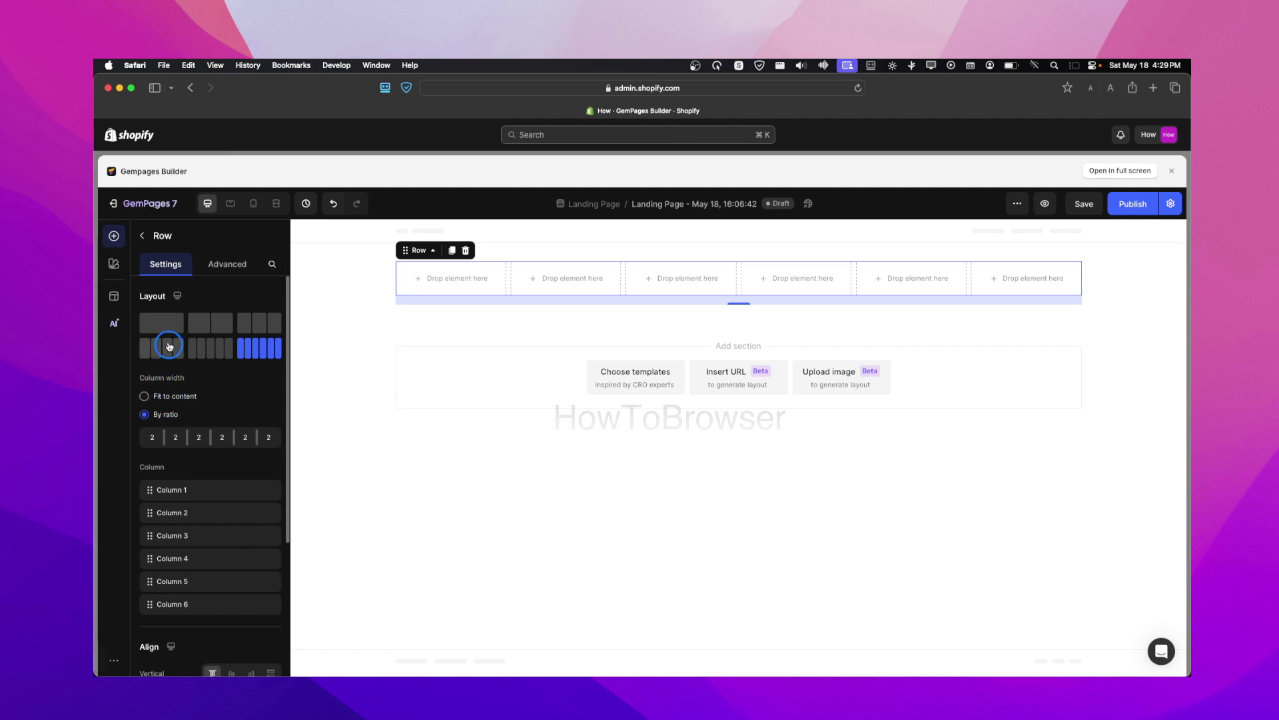
{"action": "left_click", "coordinate": [169, 345]}
{"action": "left_click", "coordinate": [192, 322]}
{"action": "mouse_move", "coordinate": [209, 440]}
{"action": "left_mouse_down"}
{"action": "mouse_move", "coordinate": [180, 436]}
{"action": "mouse_move", "coordinate": [244, 437]}
{"action": "mouse_move", "coordinate": [198, 437]}
{"action": "mouse_move", "coordinate": [230, 437]}
{"action": "mouse_move", "coordinate": [217, 438]}
{"action": "left_mouse_up"}
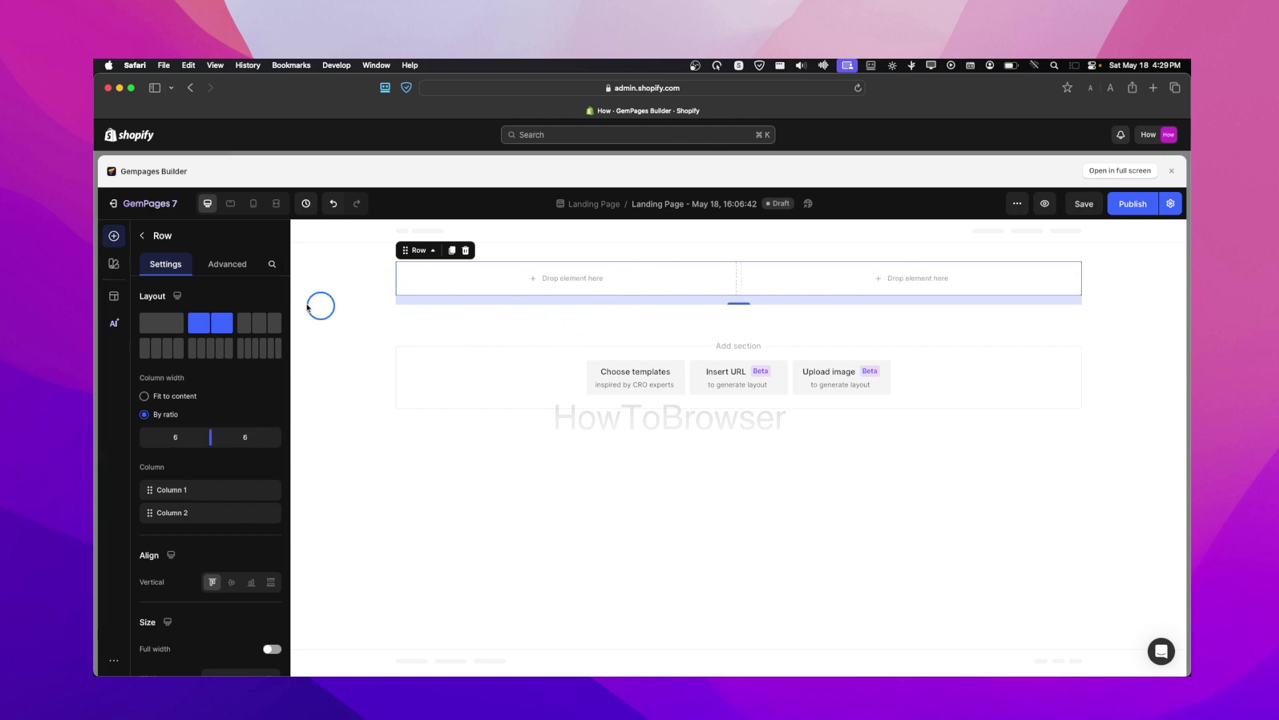
{"action": "left_click_drag", "start_coordinate": [242, 319], "coordinate": [504, 364]}
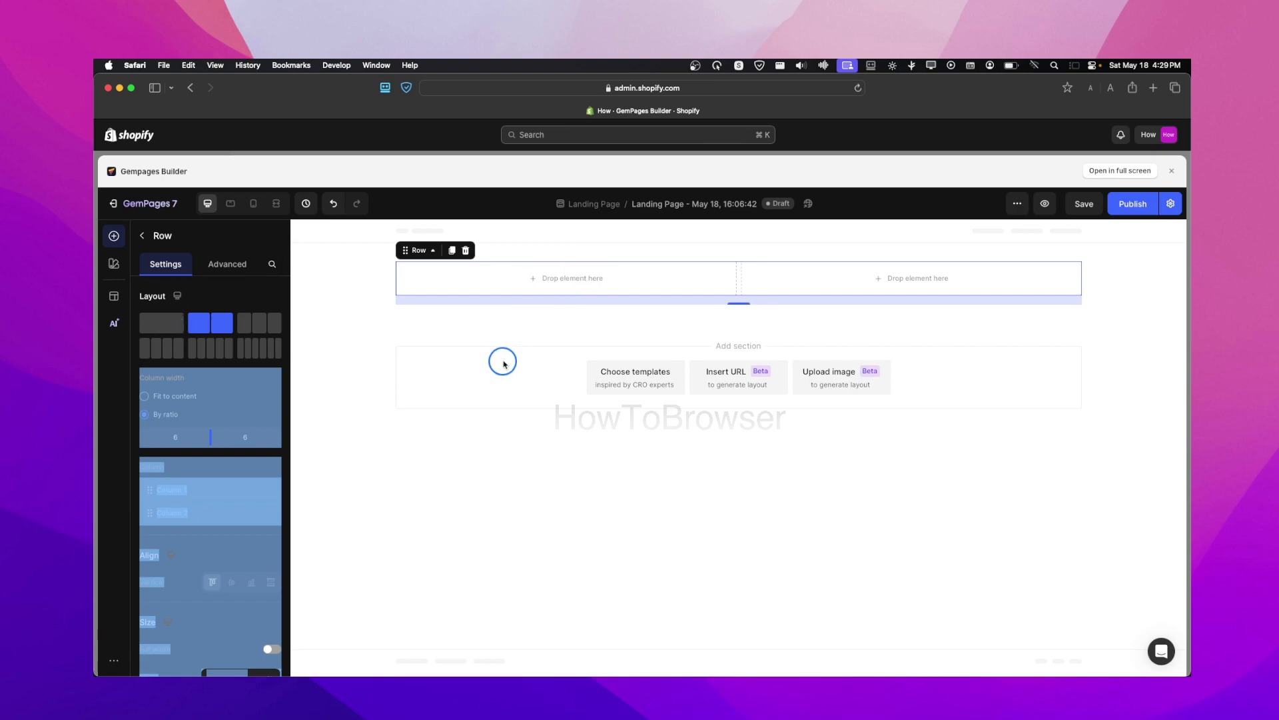
{"action": "left_click", "coordinate": [506, 353]}
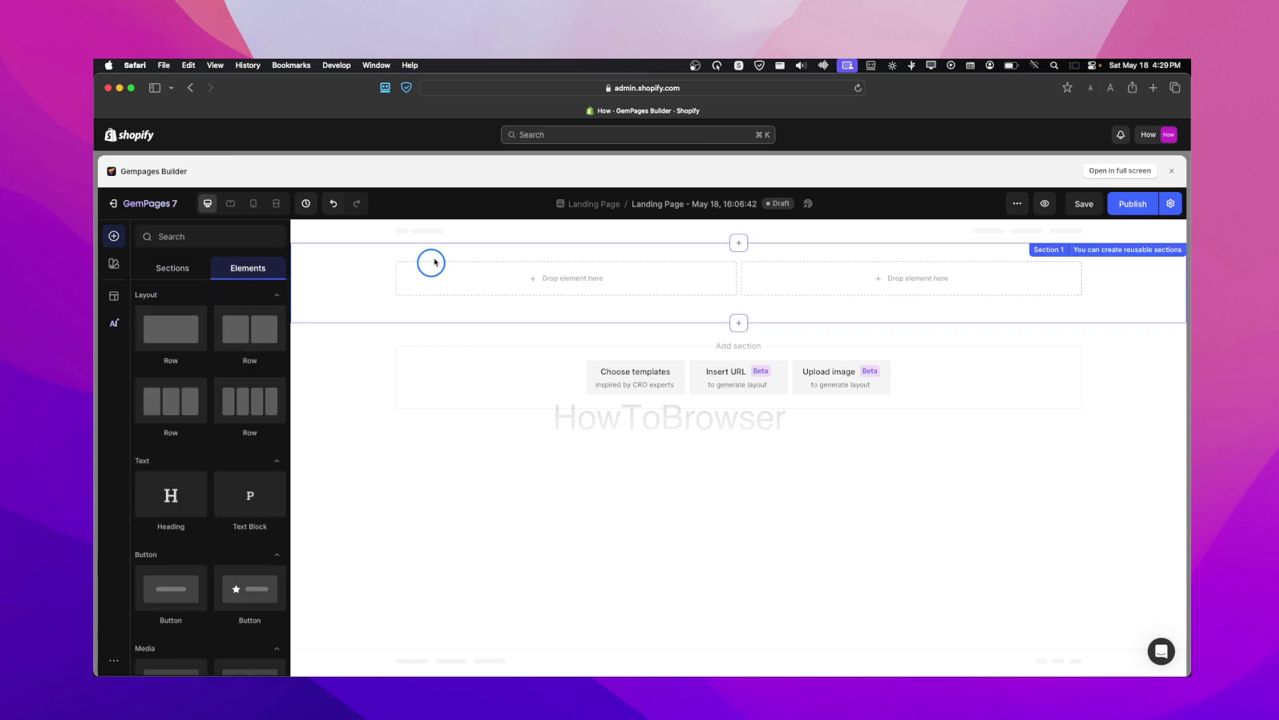
Step: Place a one-column row inside the first column of the two-column row
{"action": "left_click", "coordinate": [469, 273]}
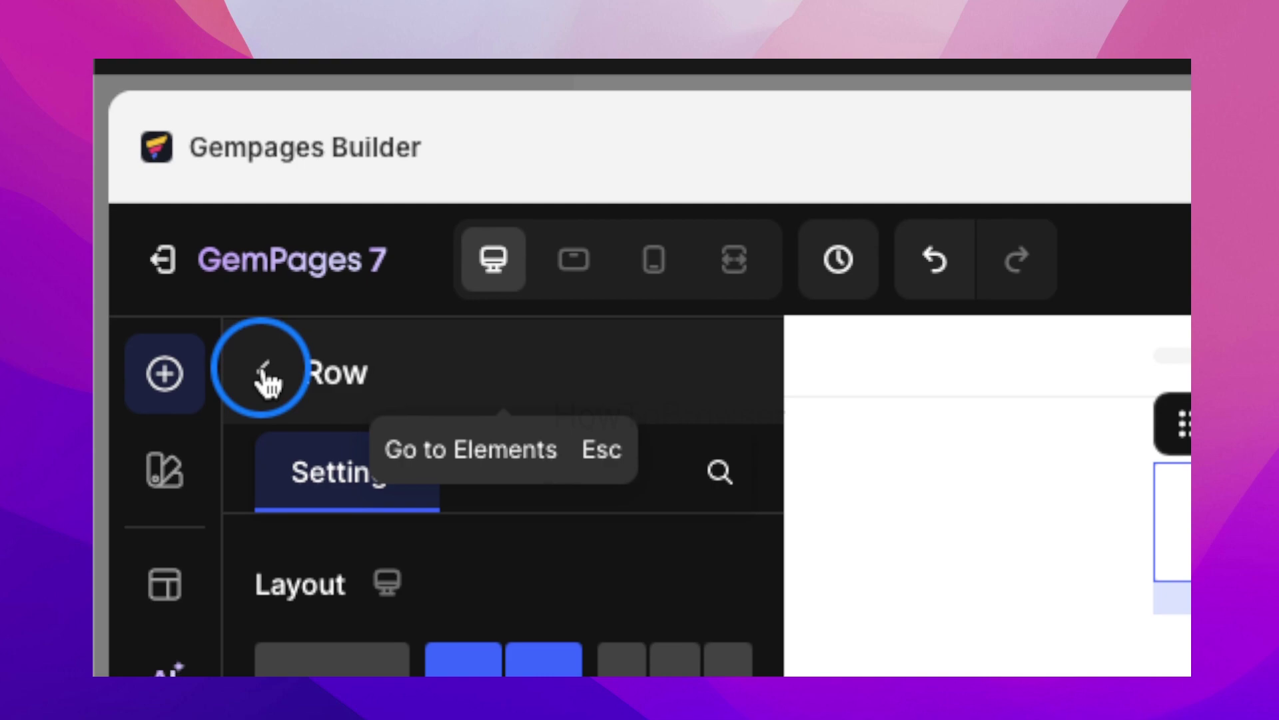
{"action": "left_click", "coordinate": [142, 236]}
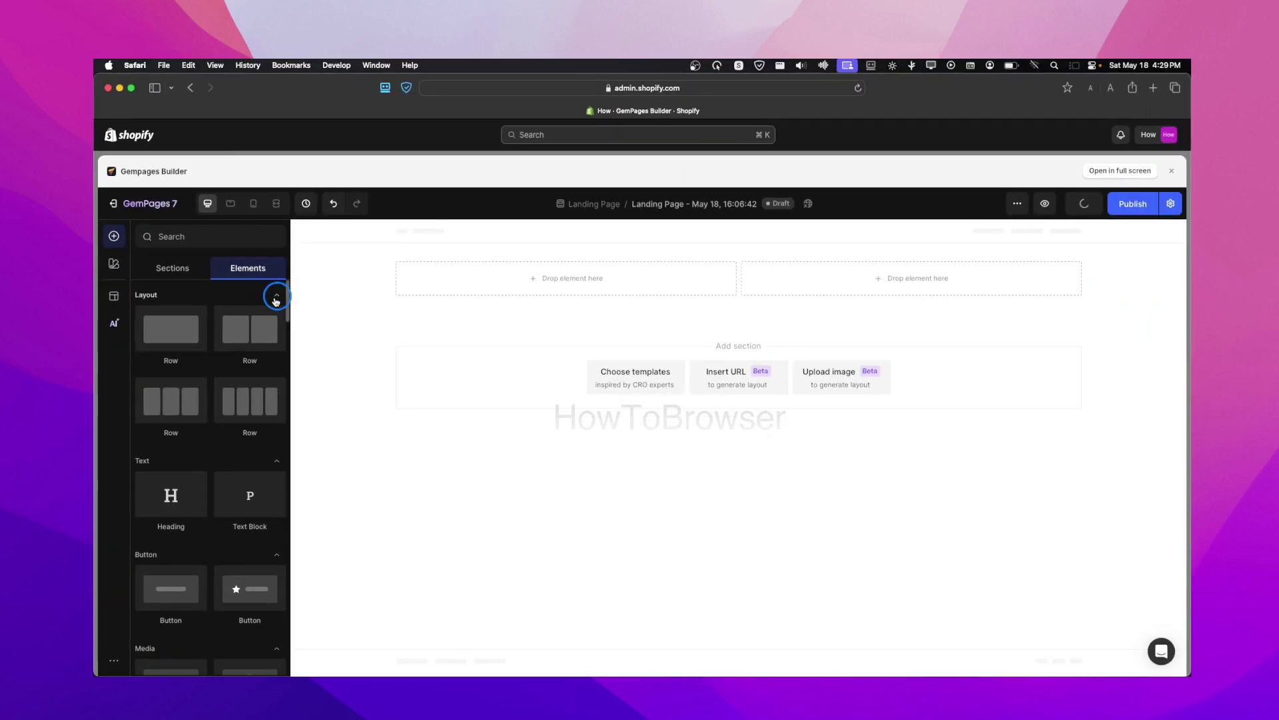
{"action": "left_click_drag", "start_coordinate": [184, 328], "coordinate": [402, 280]}
{"action": "left_click", "coordinate": [435, 273]}
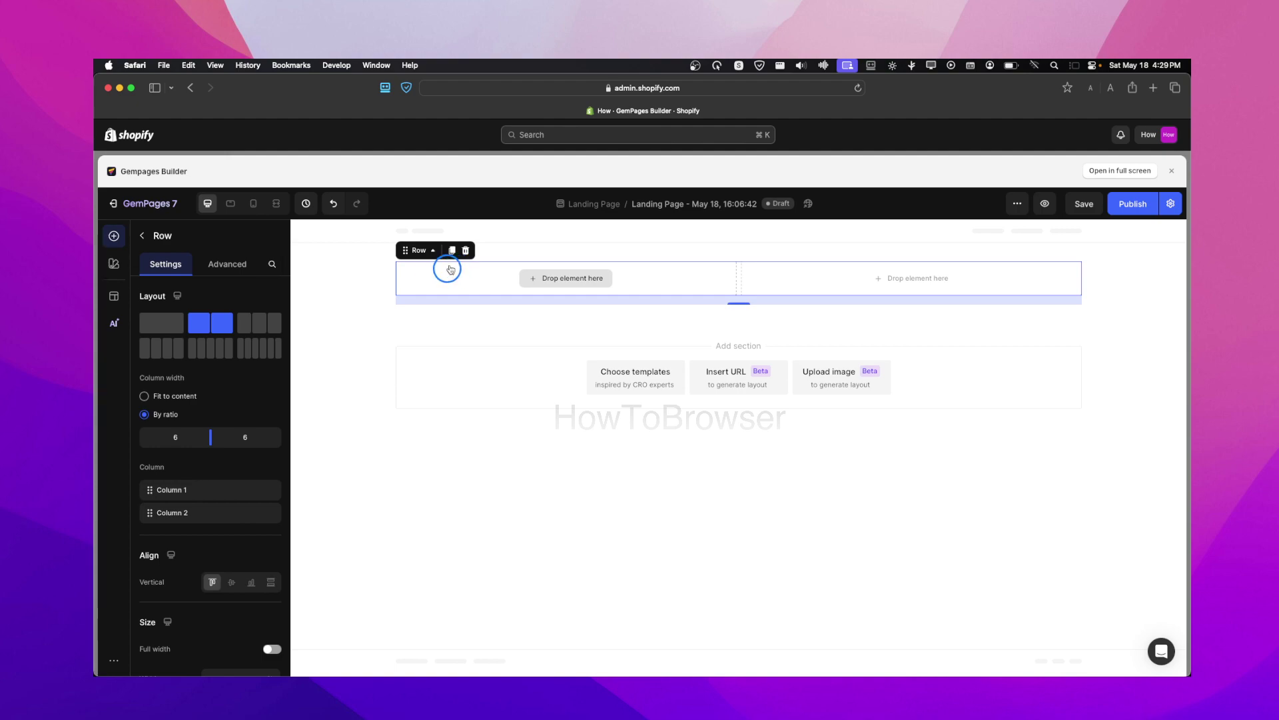
{"action": "left_click", "coordinate": [142, 235]}
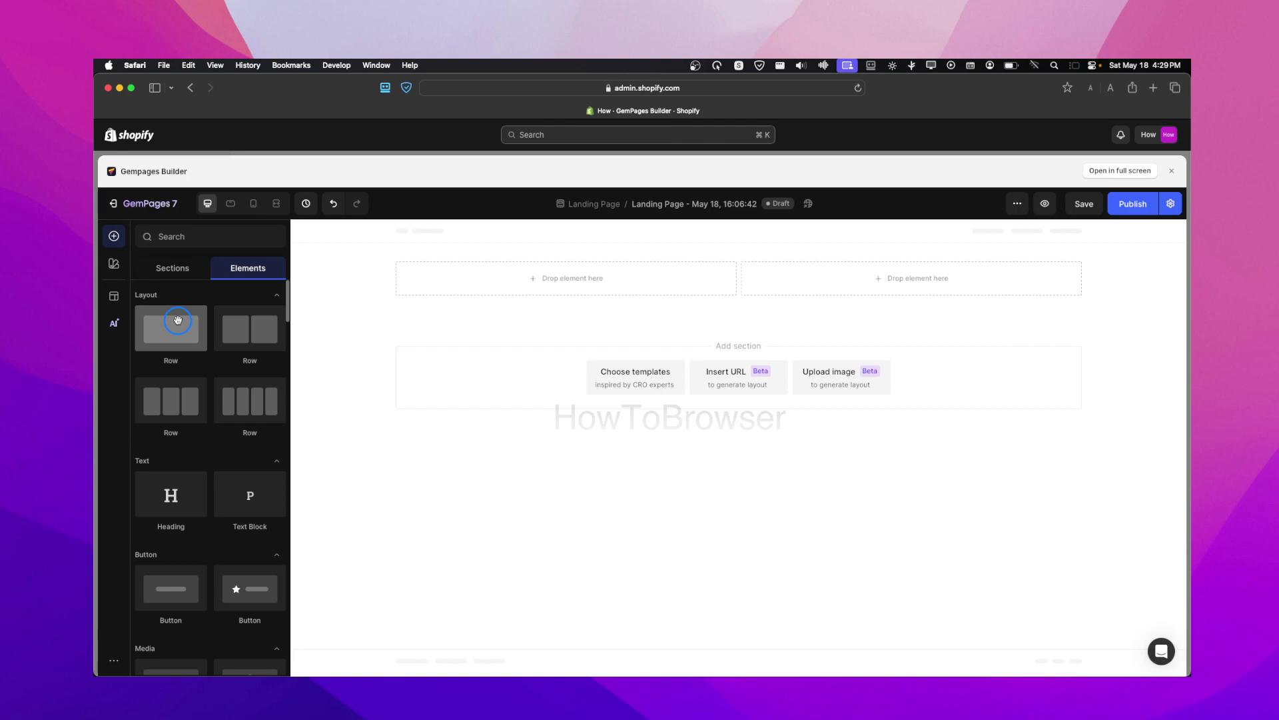
{"action": "left_click_drag", "start_coordinate": [177, 320], "coordinate": [428, 277]}
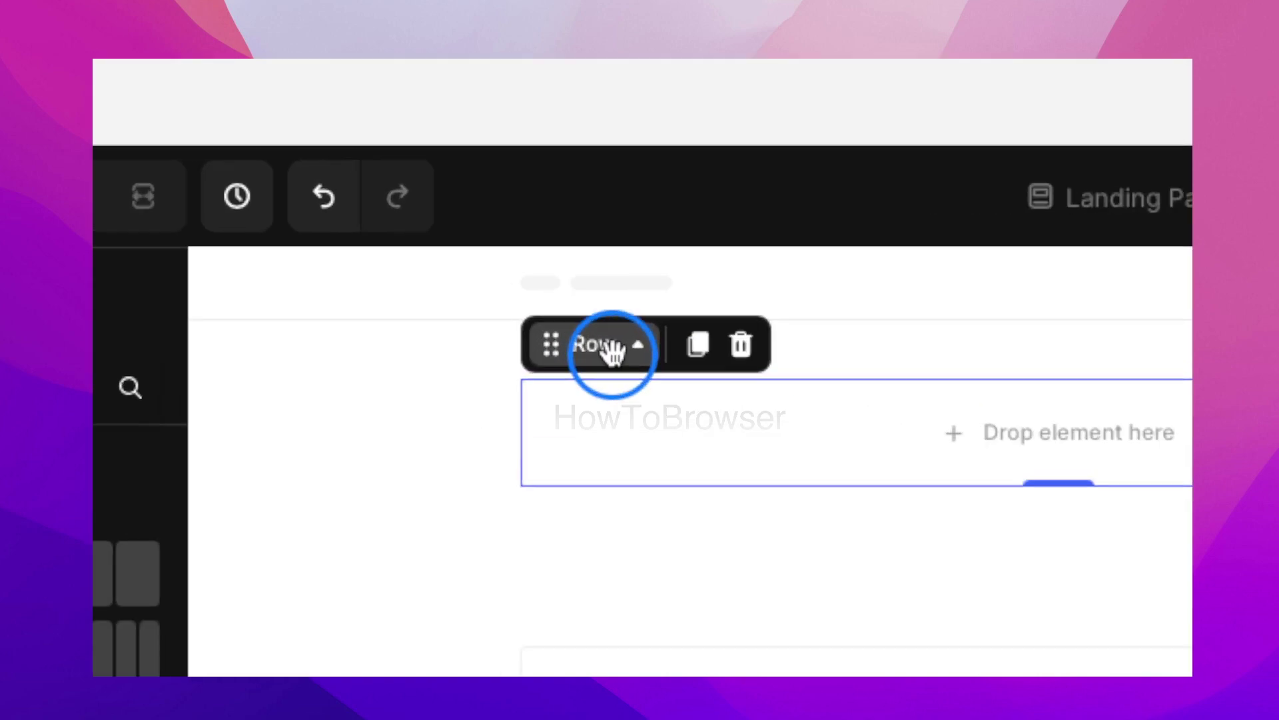
Step: Select the two-column parent from the nested row's hierarchy and try its Full width setting, switching it back off
{"action": "left_click", "coordinate": [424, 250]}
{"action": "left_click", "coordinate": [423, 274]}
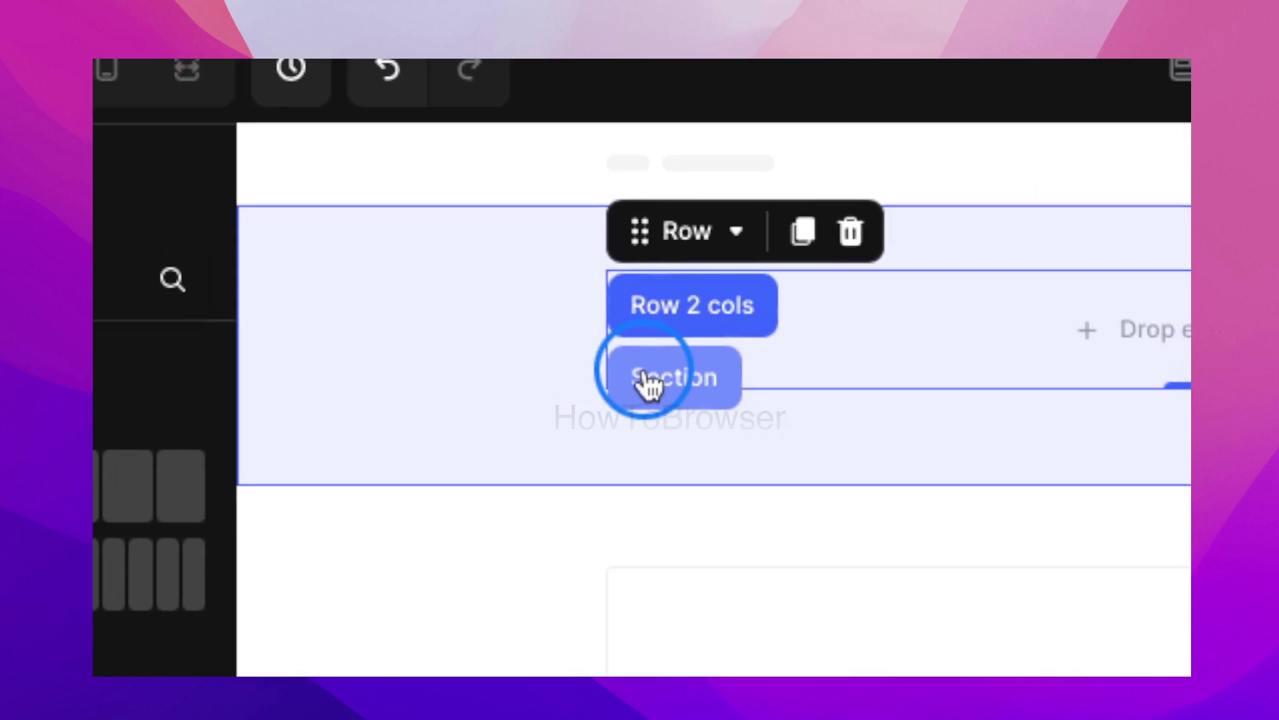
{"action": "left_click", "coordinate": [859, 427]}
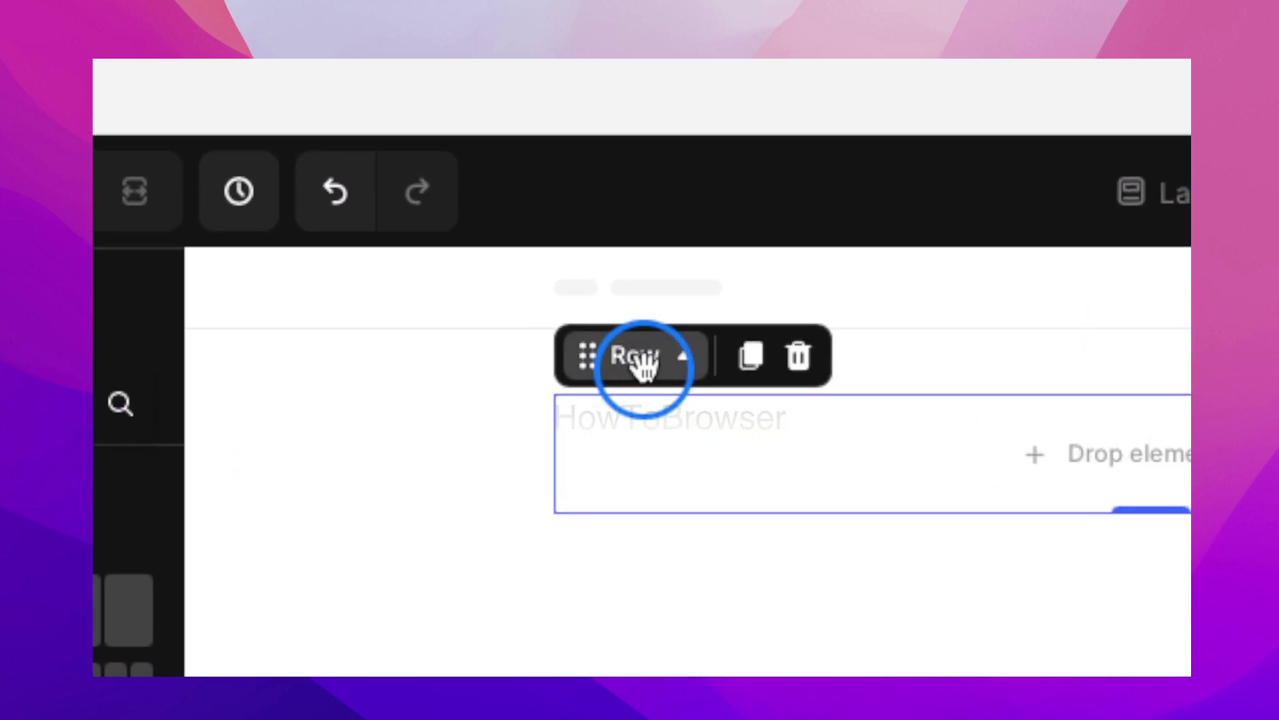
{"action": "left_click", "coordinate": [637, 358]}
{"action": "left_click", "coordinate": [649, 447]}
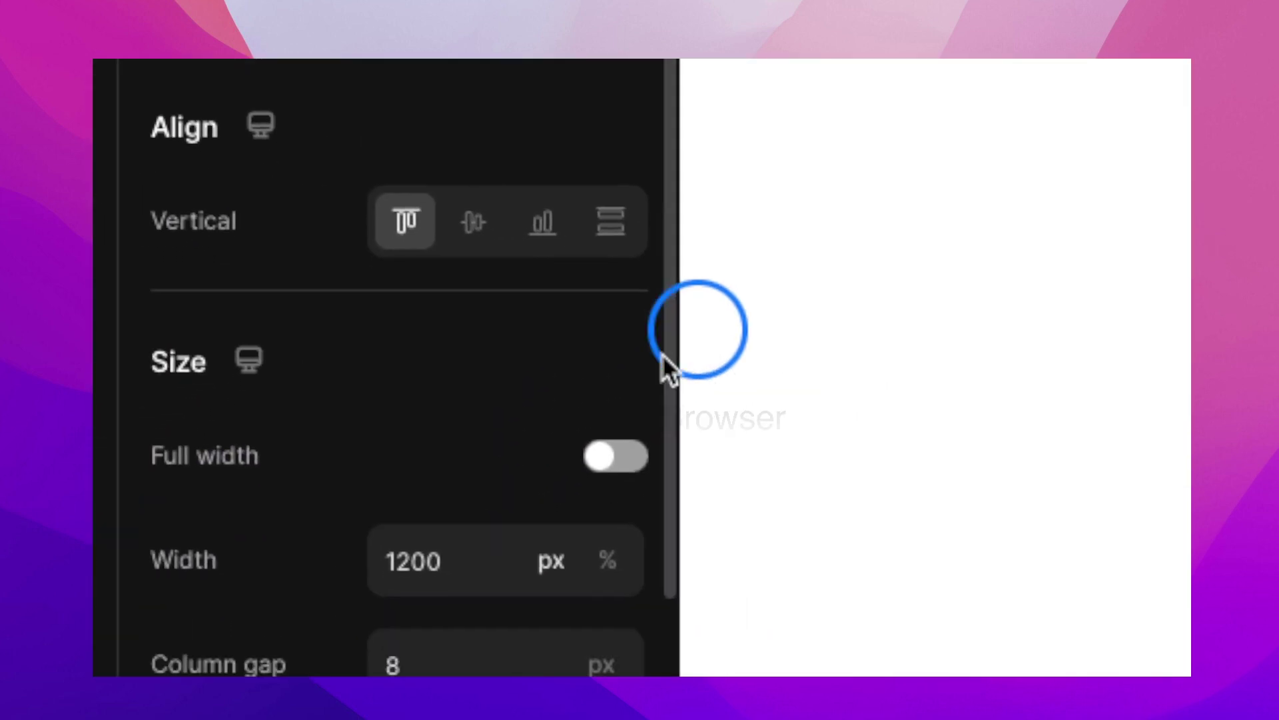
{"action": "left_click", "coordinate": [641, 373]}
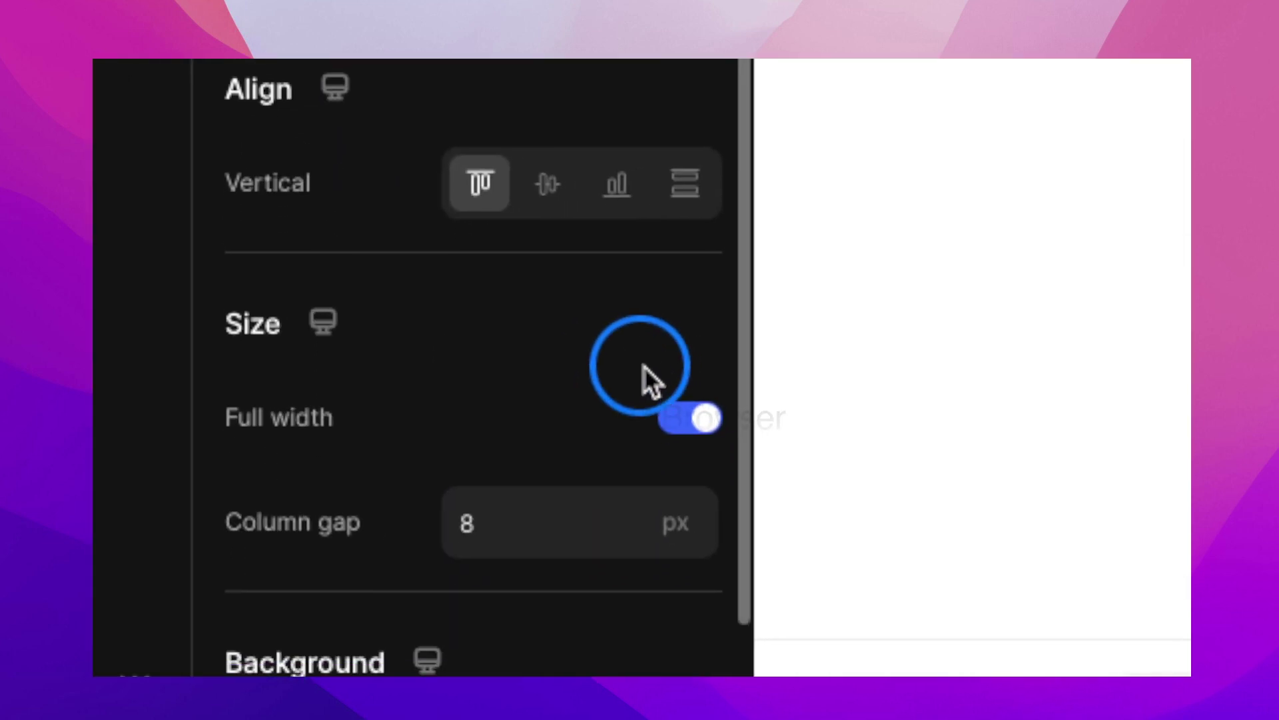
{"action": "left_click", "coordinate": [683, 418]}
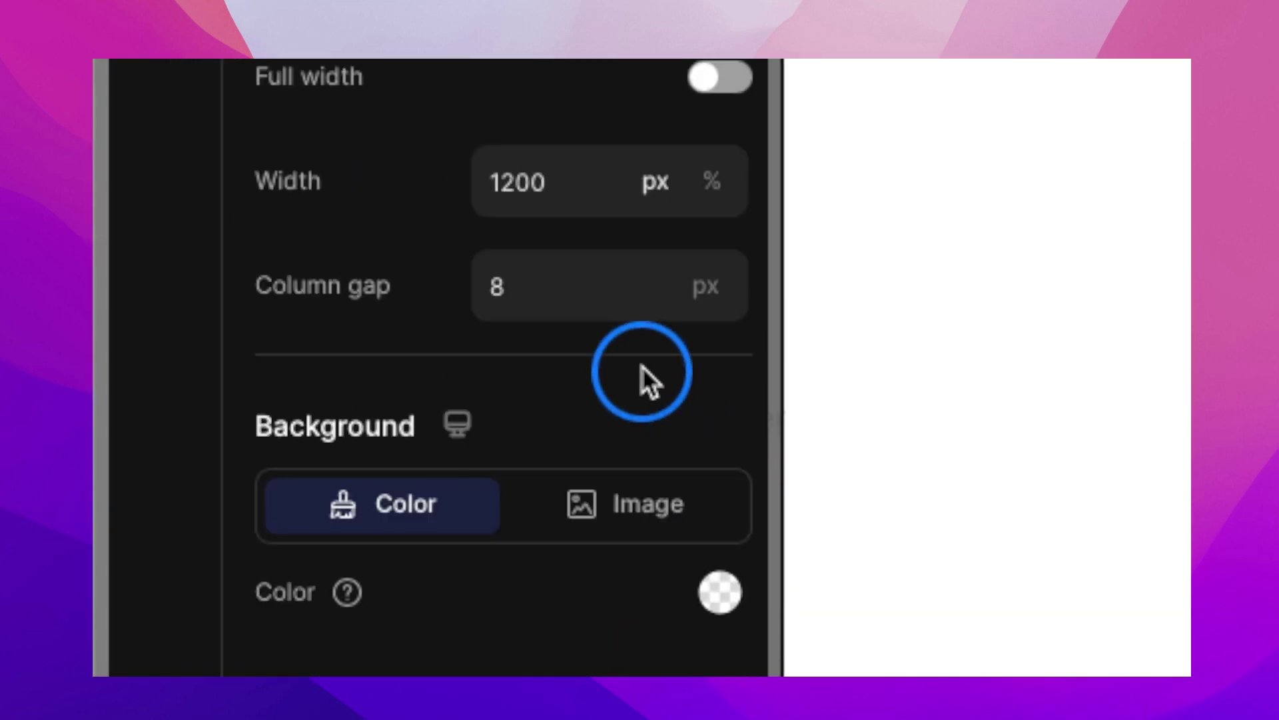
Step: Select the nested row, move up to its two-column parent and review the parent's layout settings
{"action": "scroll", "coordinate": [215, 611], "scroll_direction": "up", "scroll_amount": 5}
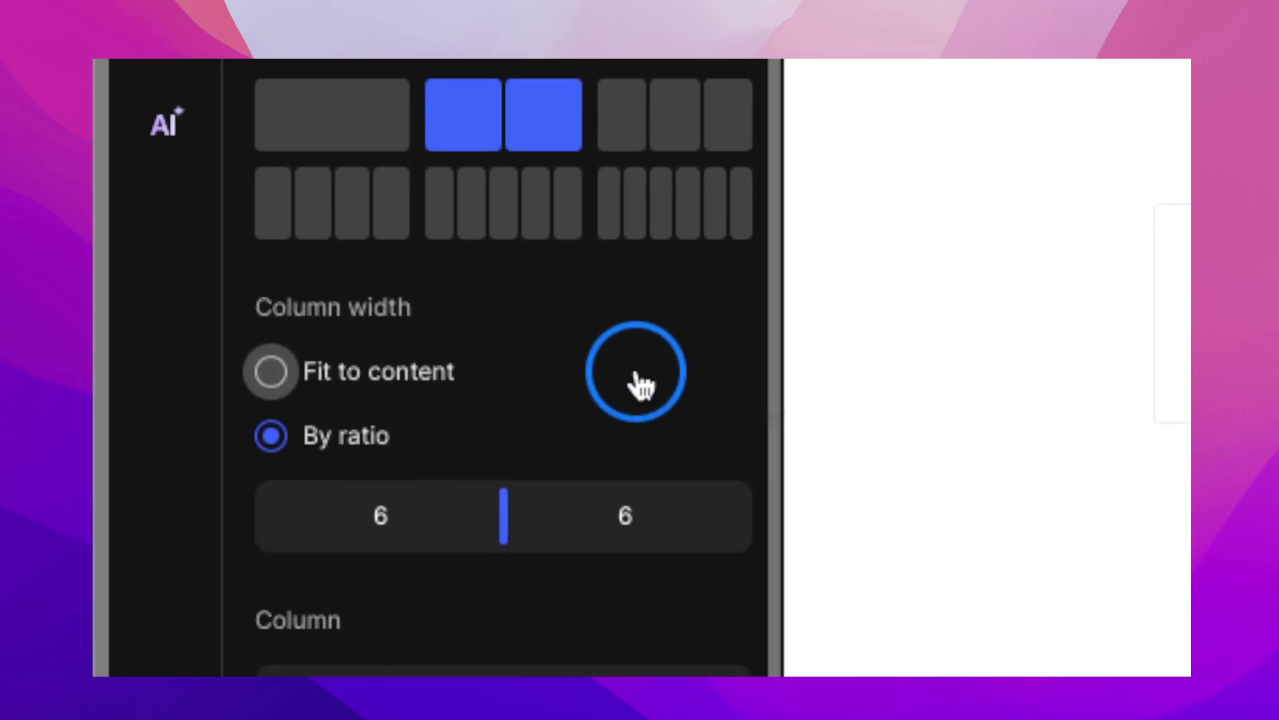
{"action": "scroll", "coordinate": [637, 378], "scroll_direction": "down", "scroll_amount": 2}
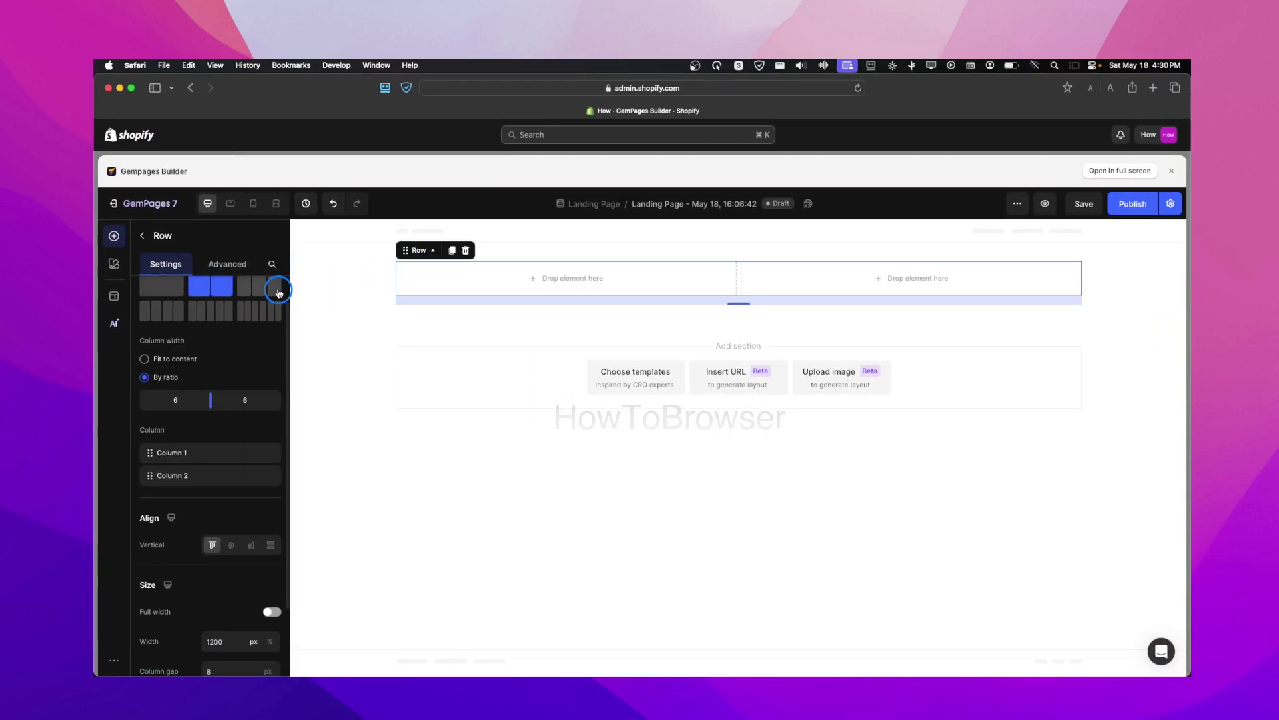
{"action": "left_click", "coordinate": [414, 263]}
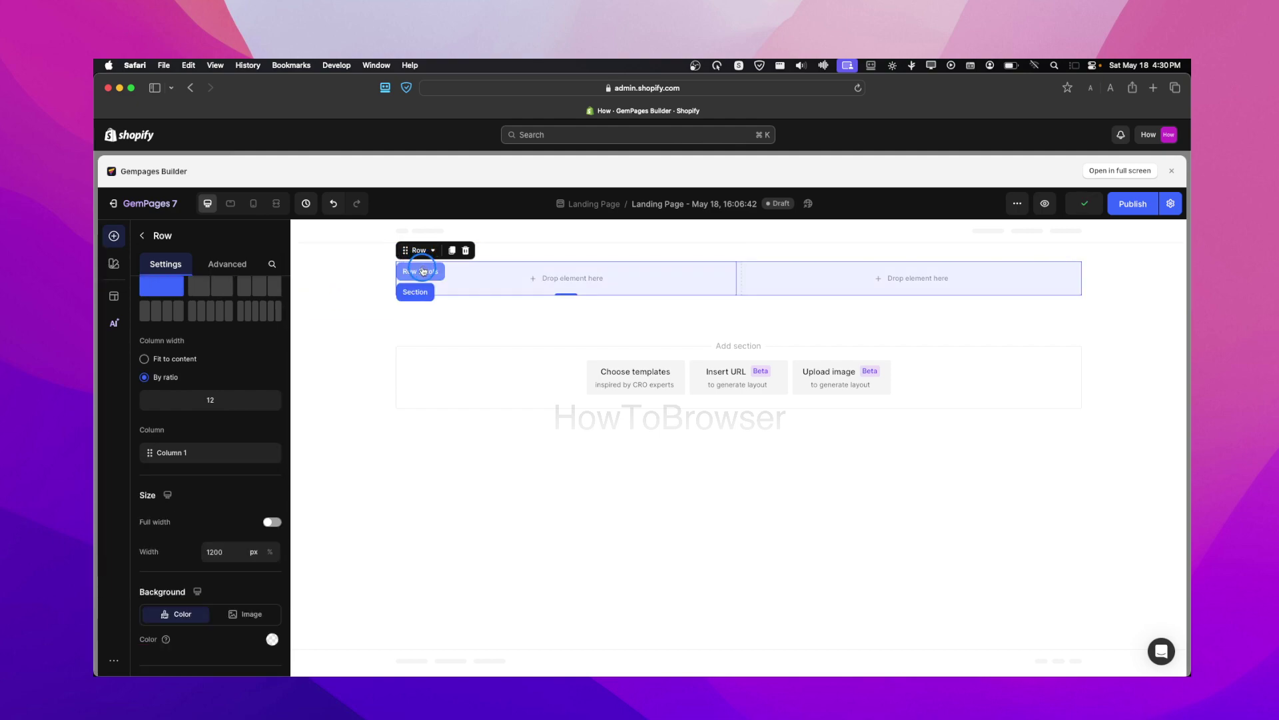
{"action": "left_click", "coordinate": [420, 270]}
{"action": "scroll", "coordinate": [240, 300], "scroll_direction": "up", "scroll_amount": 1}
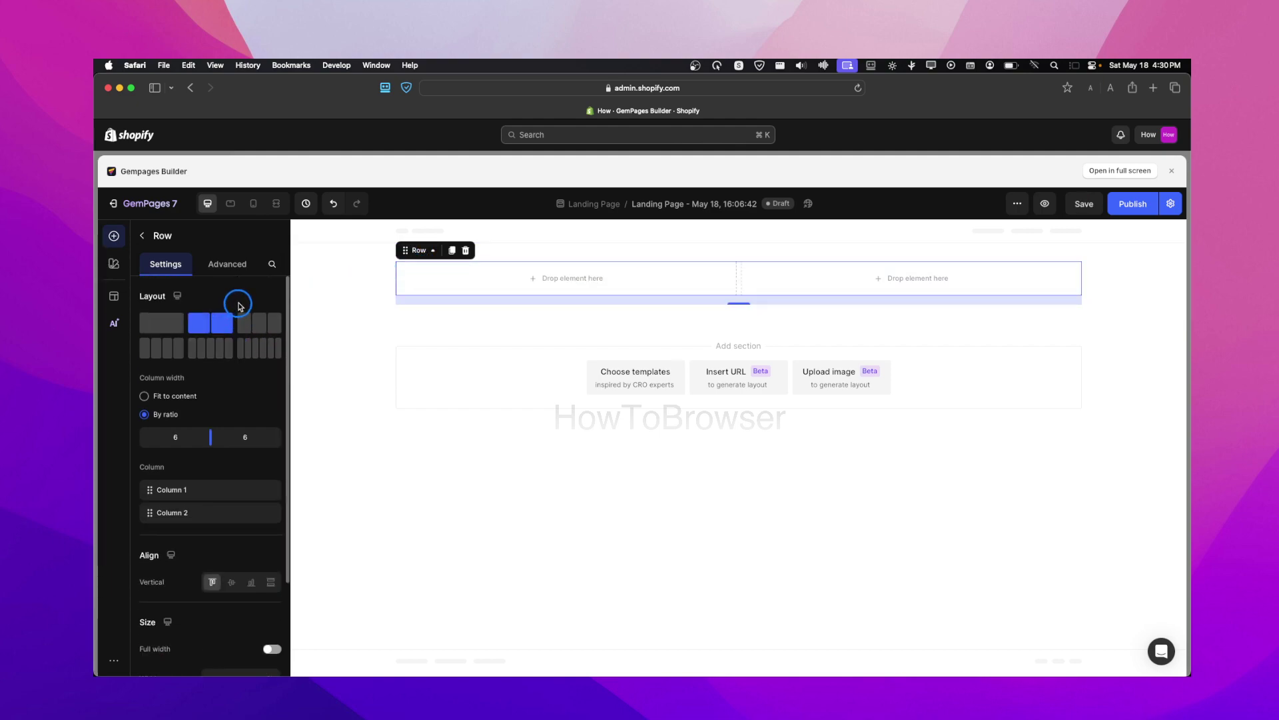
Step: Add a text block inside the nested row in the first column and select the two-column parent row
{"action": "left_click", "coordinate": [142, 236]}
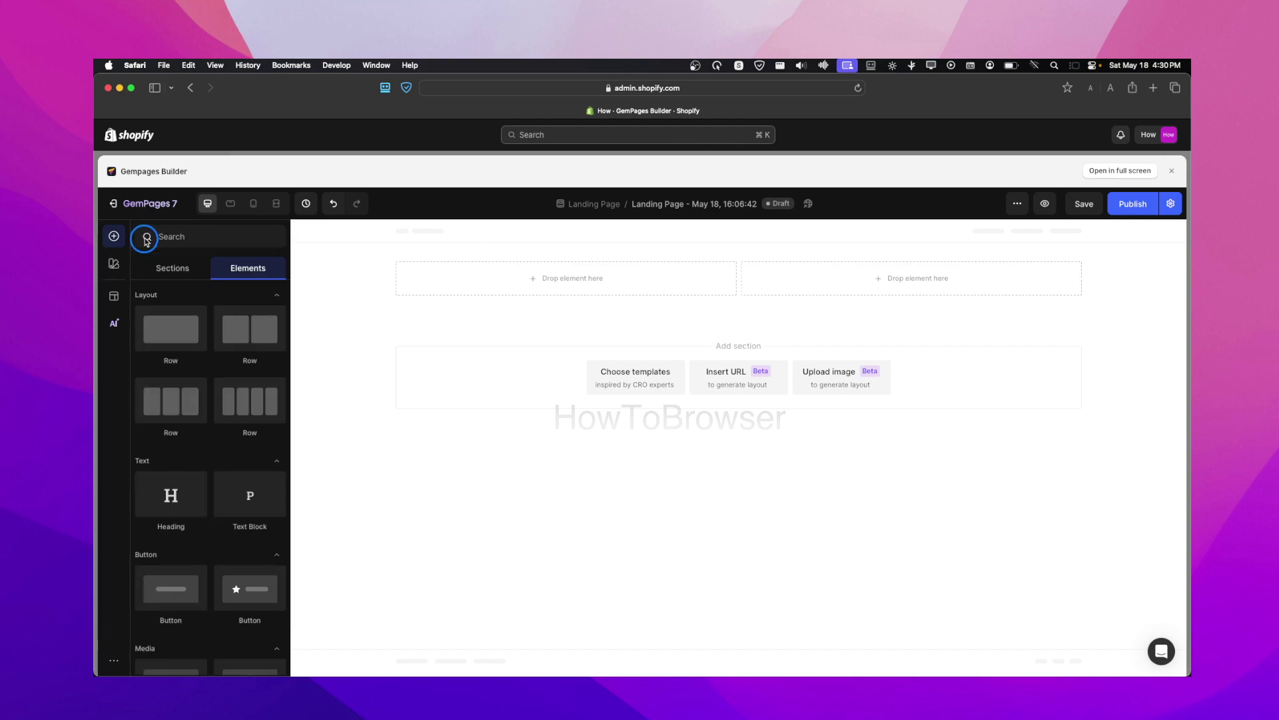
{"action": "left_click_drag", "start_coordinate": [243, 497], "coordinate": [459, 274]}
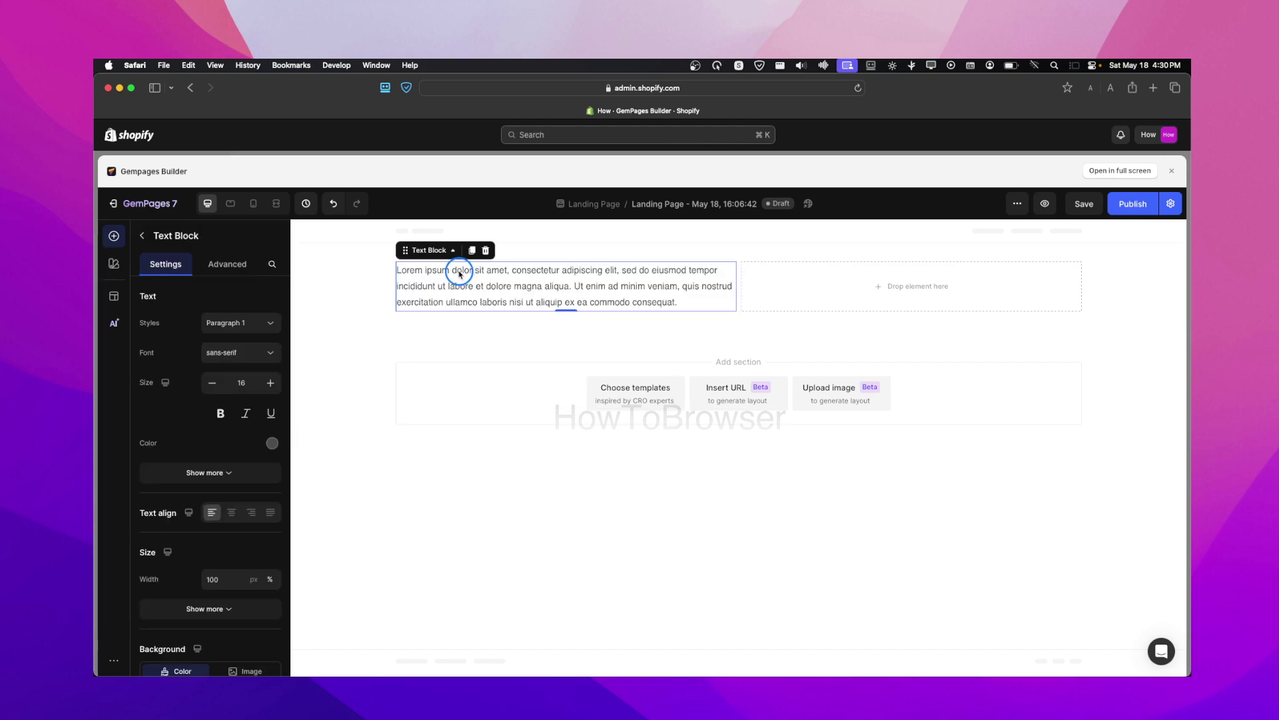
{"action": "left_click", "coordinate": [428, 250]}
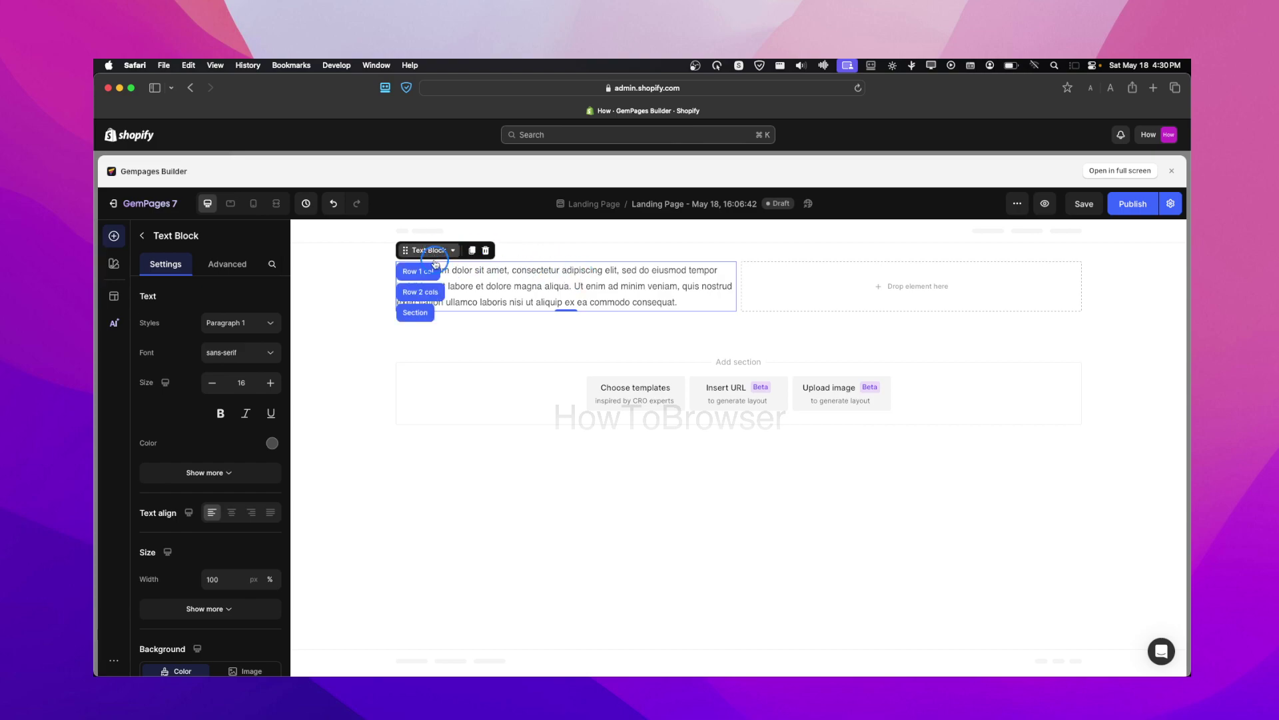
{"action": "left_click", "coordinate": [430, 291]}
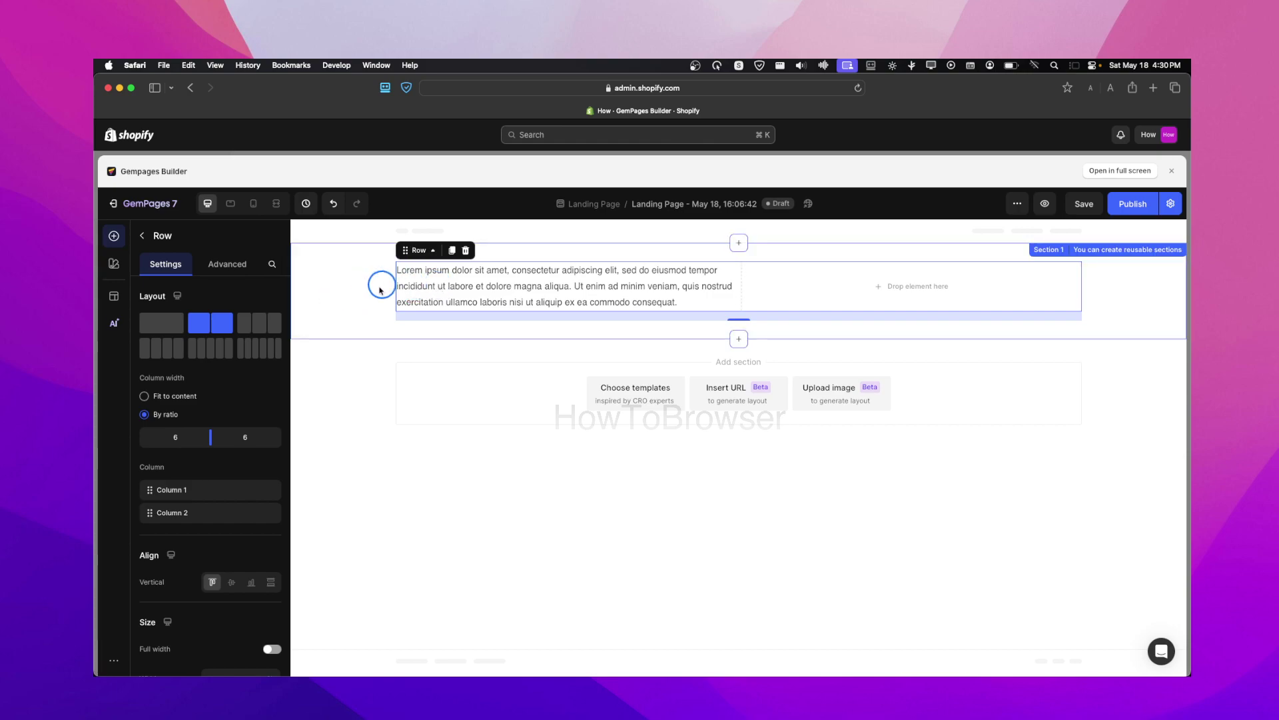
Step: Select the one-column row nested in the first column and set its background color to 121212
{"action": "left_click", "coordinate": [415, 252]}
{"action": "left_click", "coordinate": [419, 251]}
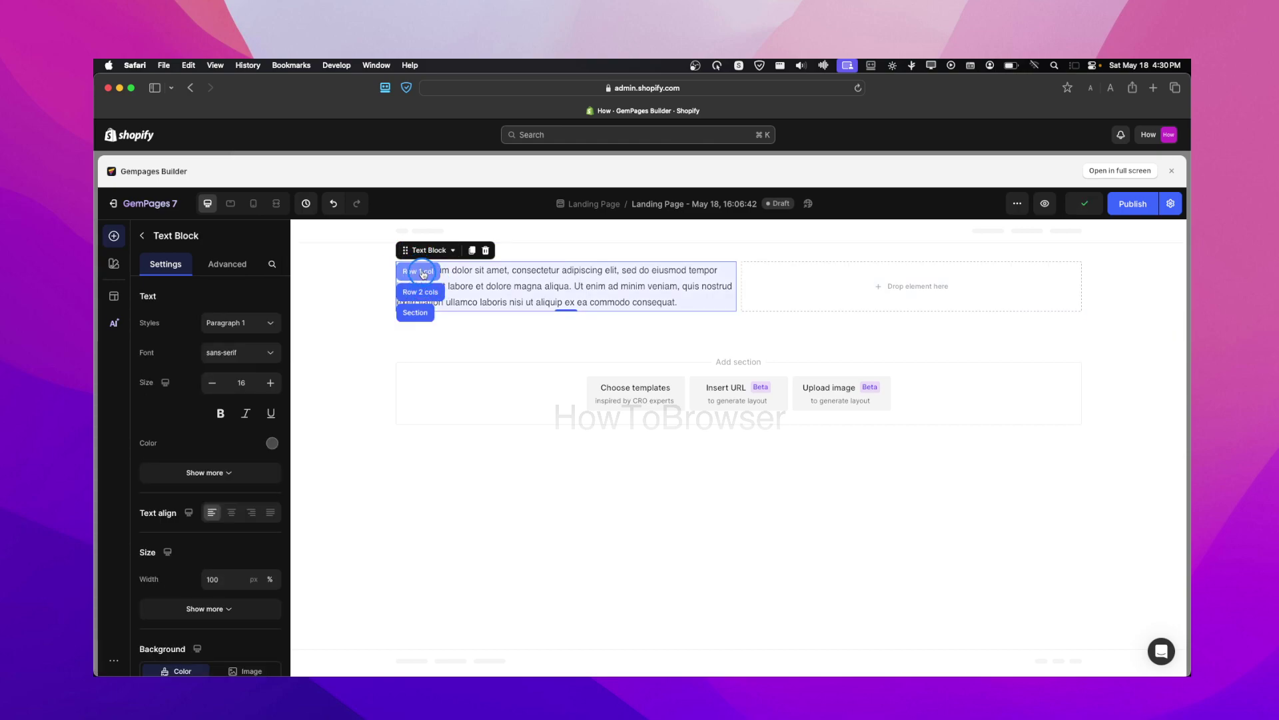
{"action": "left_click", "coordinate": [419, 272]}
{"action": "scroll", "coordinate": [223, 427], "scroll_direction": "down", "scroll_amount": 3}
{"action": "left_click", "coordinate": [270, 615]}
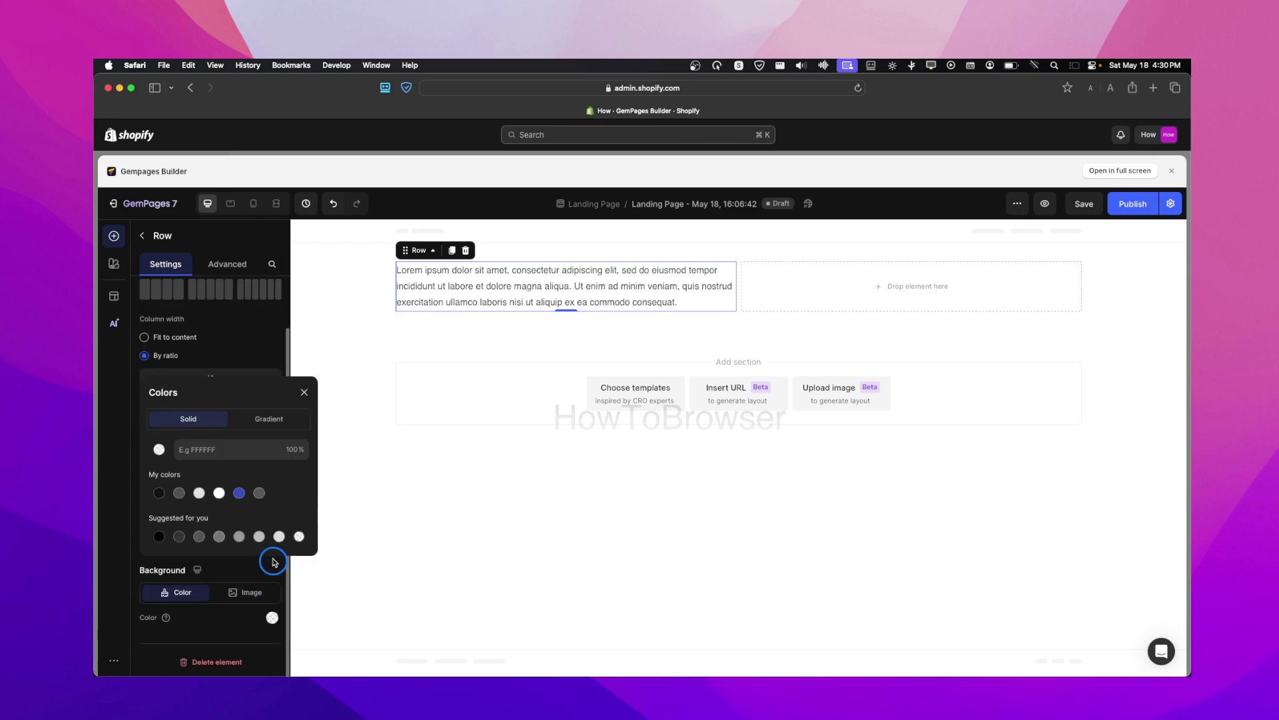
{"action": "left_click", "coordinate": [160, 494]}
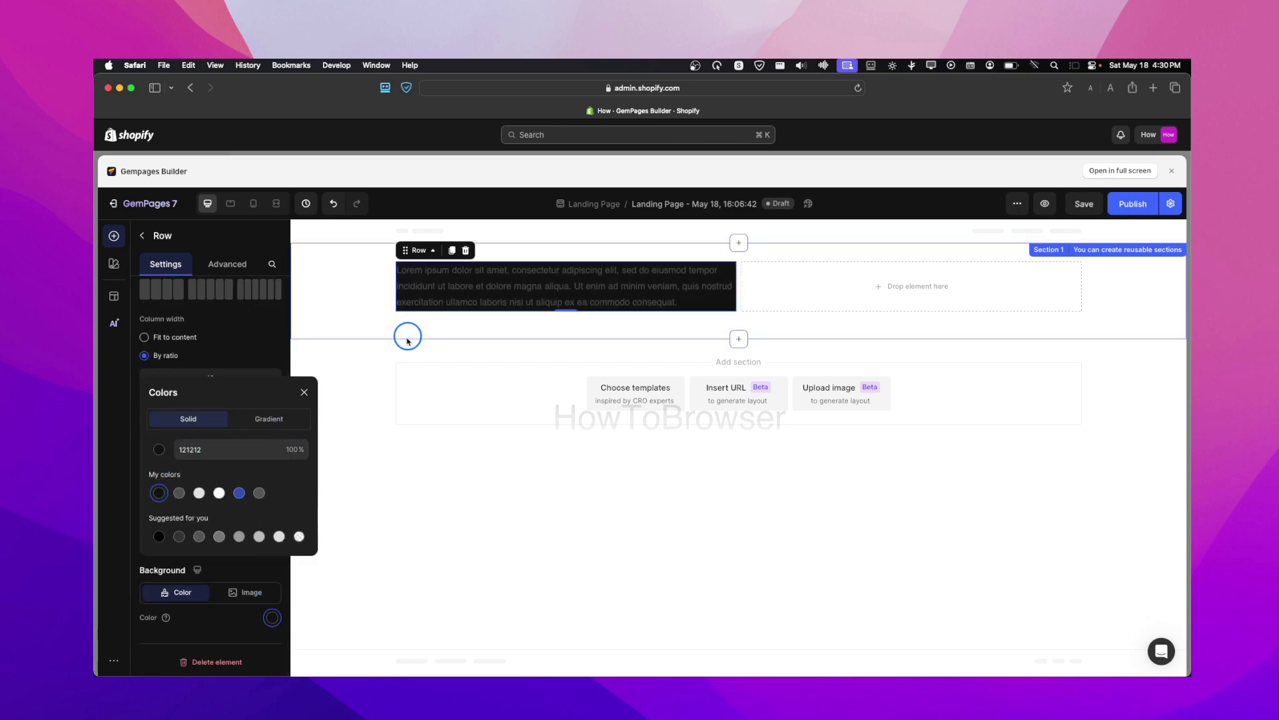
Step: Set the text block's background color to FFFFFF and insert "ΩΩ" at the start of its text
{"action": "left_click", "coordinate": [437, 288]}
{"action": "scroll", "coordinate": [271, 408], "scroll_direction": "down", "scroll_amount": 3}
{"action": "left_click", "coordinate": [272, 617]}
{"action": "left_click", "coordinate": [219, 498]}
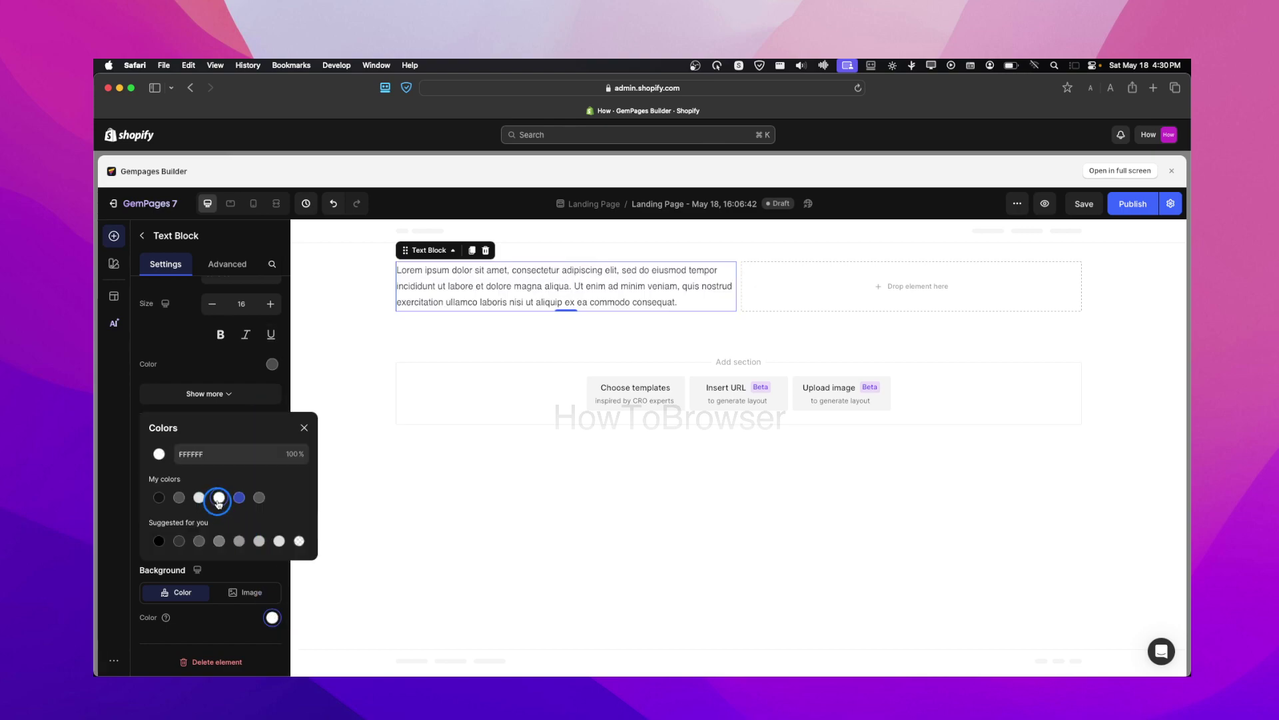
{"action": "left_click", "coordinate": [445, 275]}
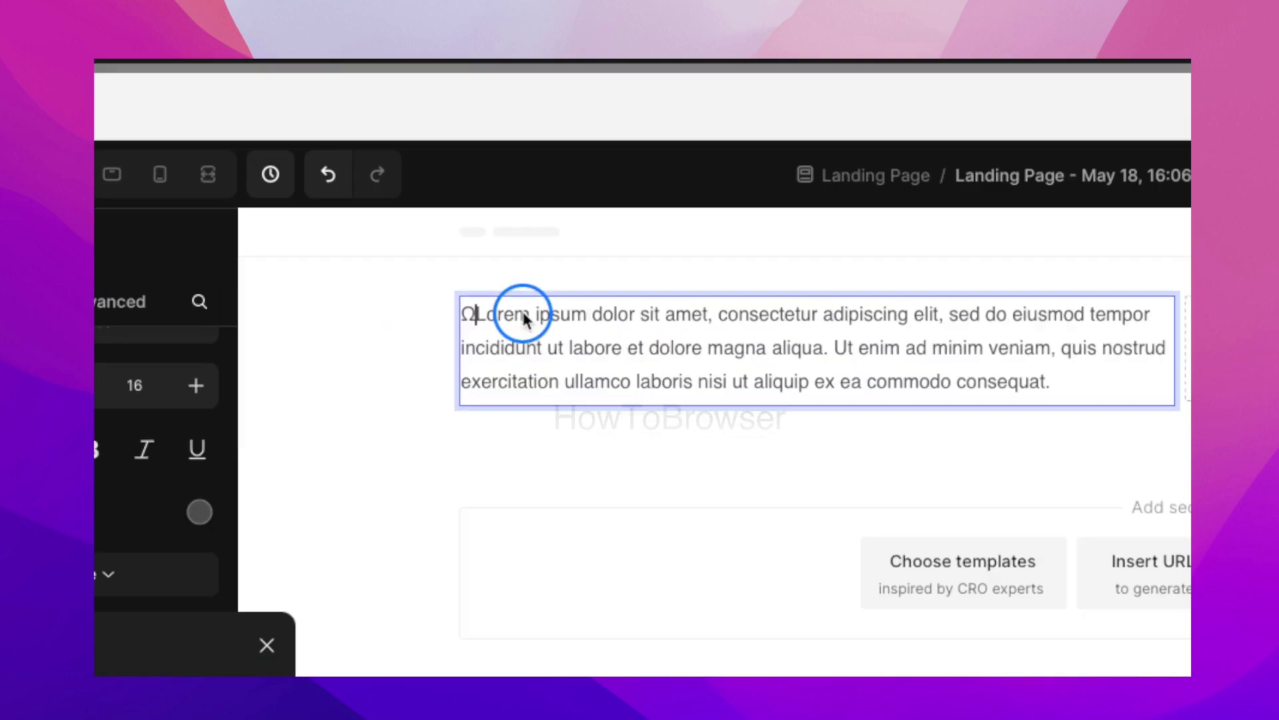
{"action": "type", "text": "ΩΩ"}
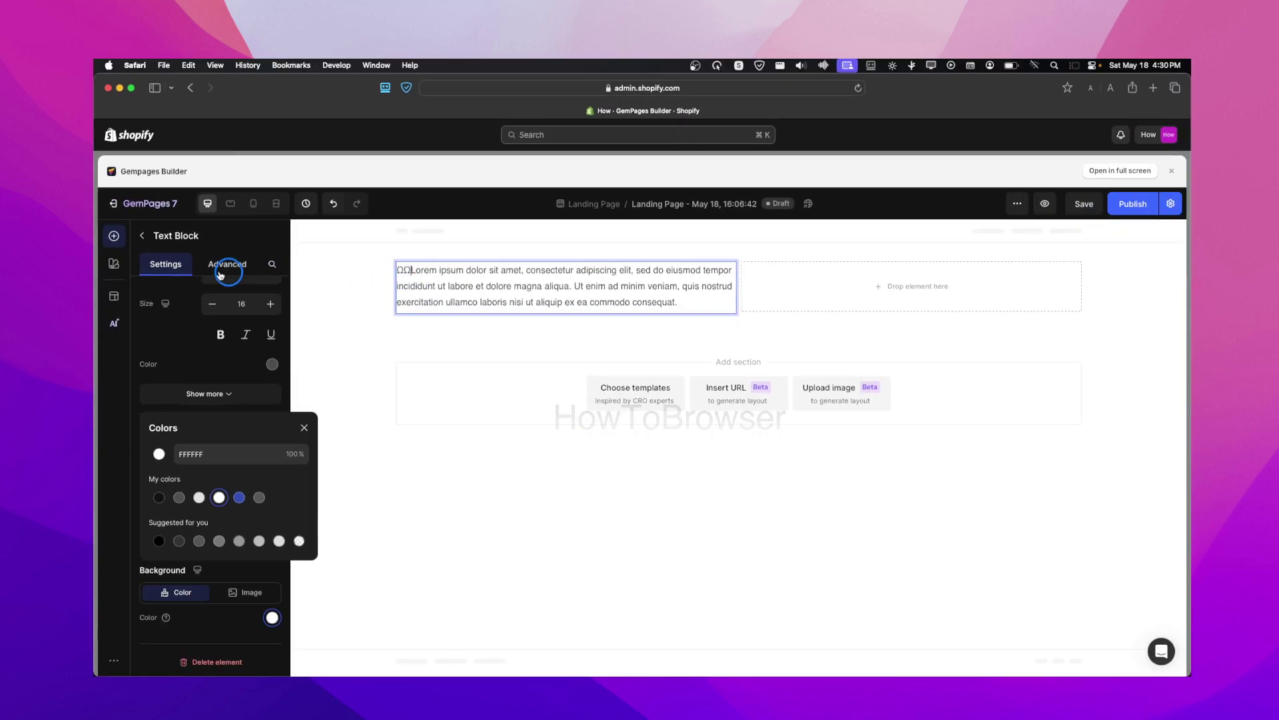
Step: Set the text block's left and right padding to 20 px
{"action": "left_click", "coordinate": [224, 271]}
{"action": "left_click", "coordinate": [186, 420]}
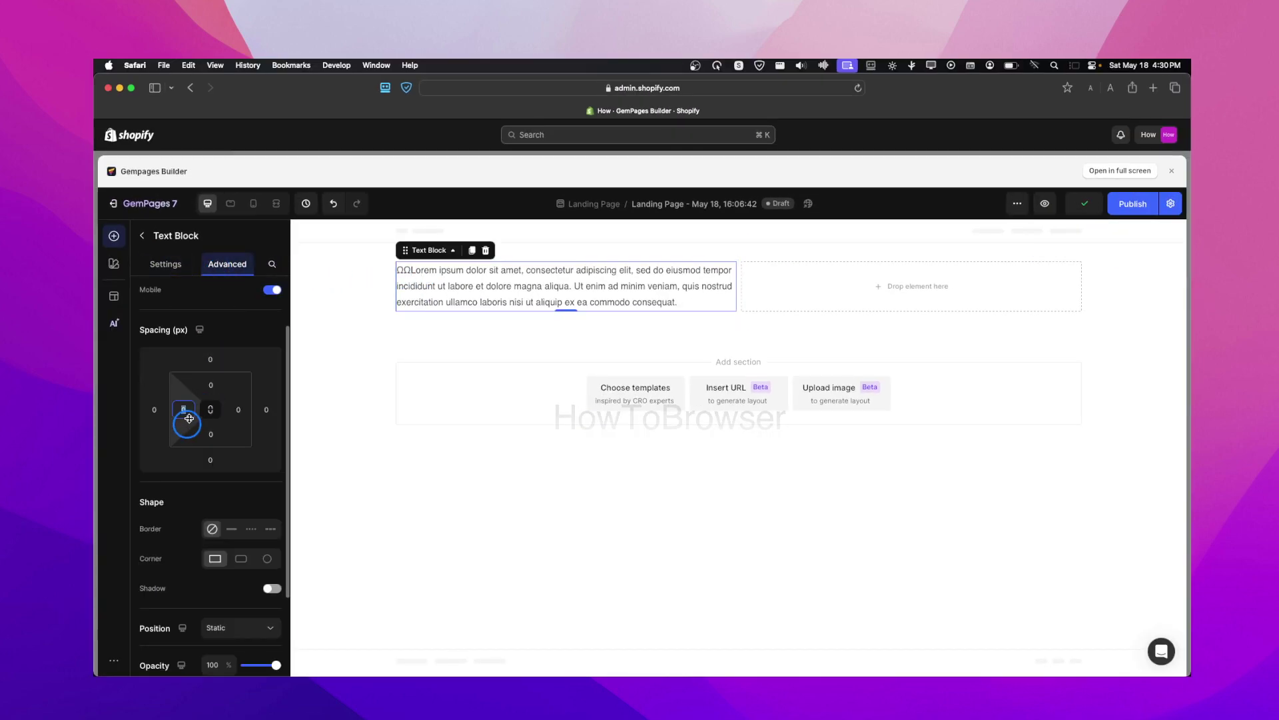
{"action": "type", "text": "20"}
{"action": "left_click", "coordinate": [234, 408]}
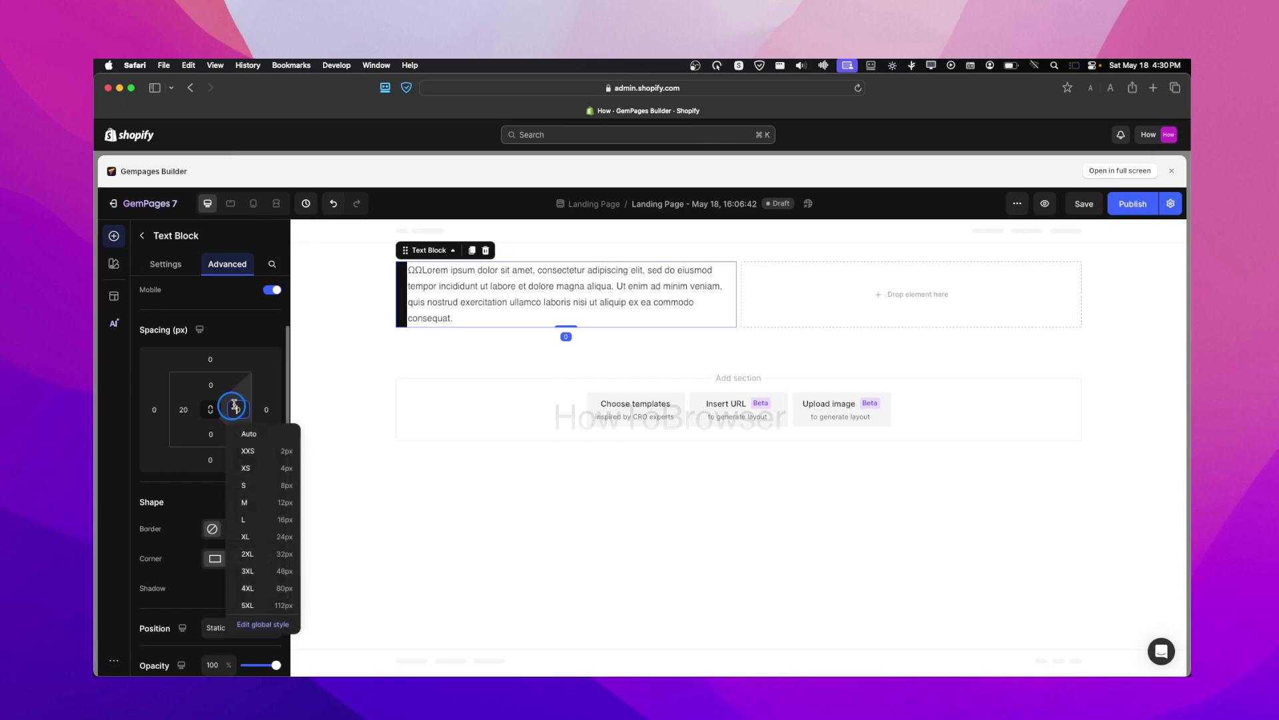
{"action": "type", "text": "20"}
{"action": "left_click", "coordinate": [526, 305]}
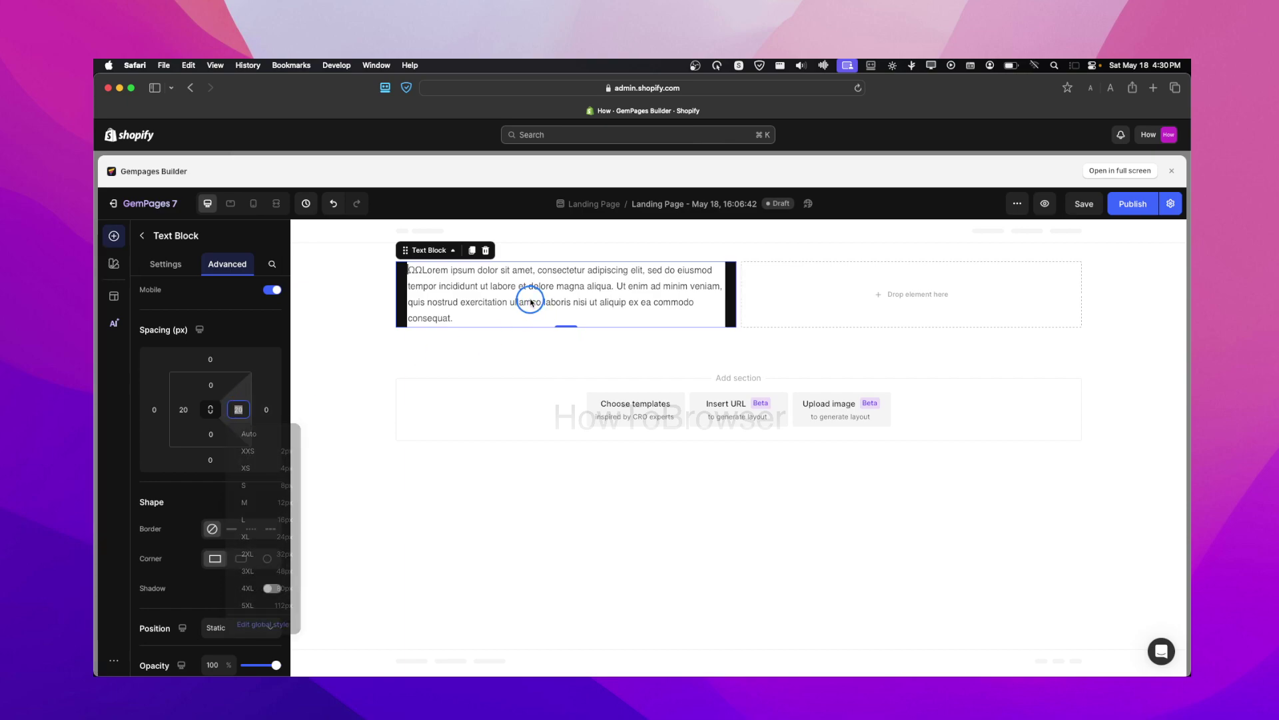
Step: Move up from the text block through the nested row to the two-column parent row and set its background color to 121212
{"action": "left_click", "coordinate": [401, 270]}
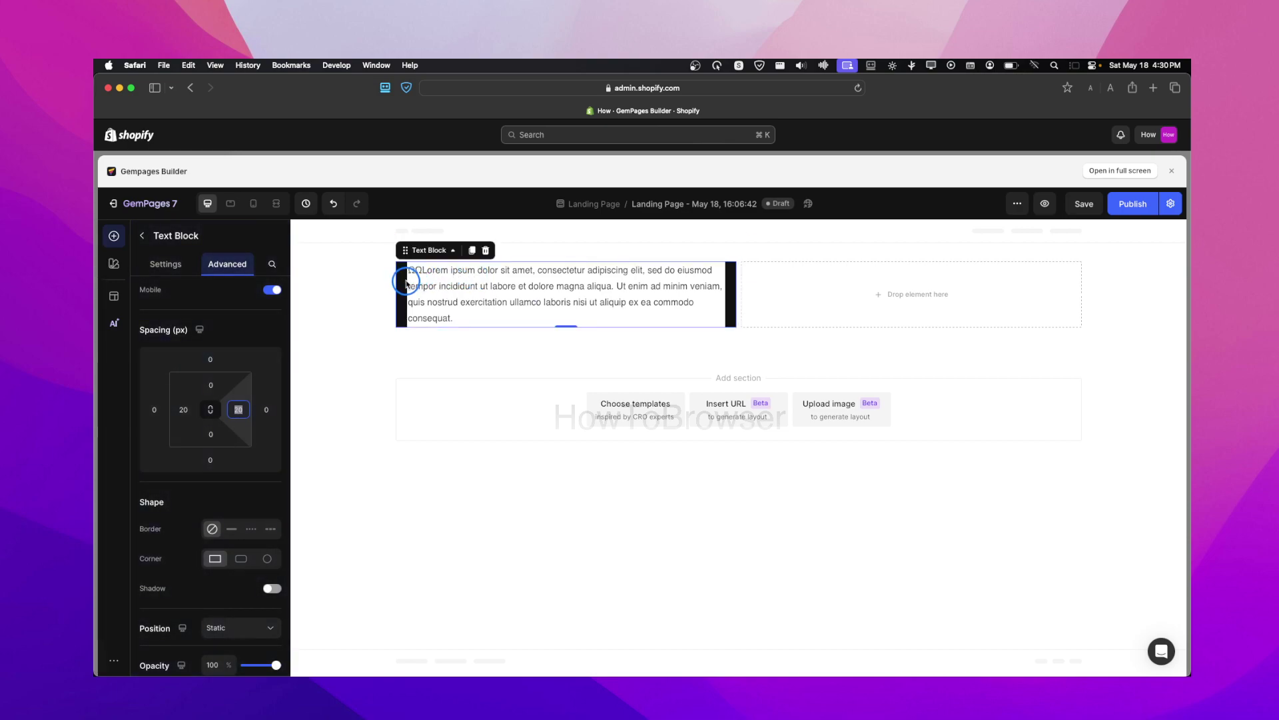
{"action": "left_click", "coordinate": [437, 250]}
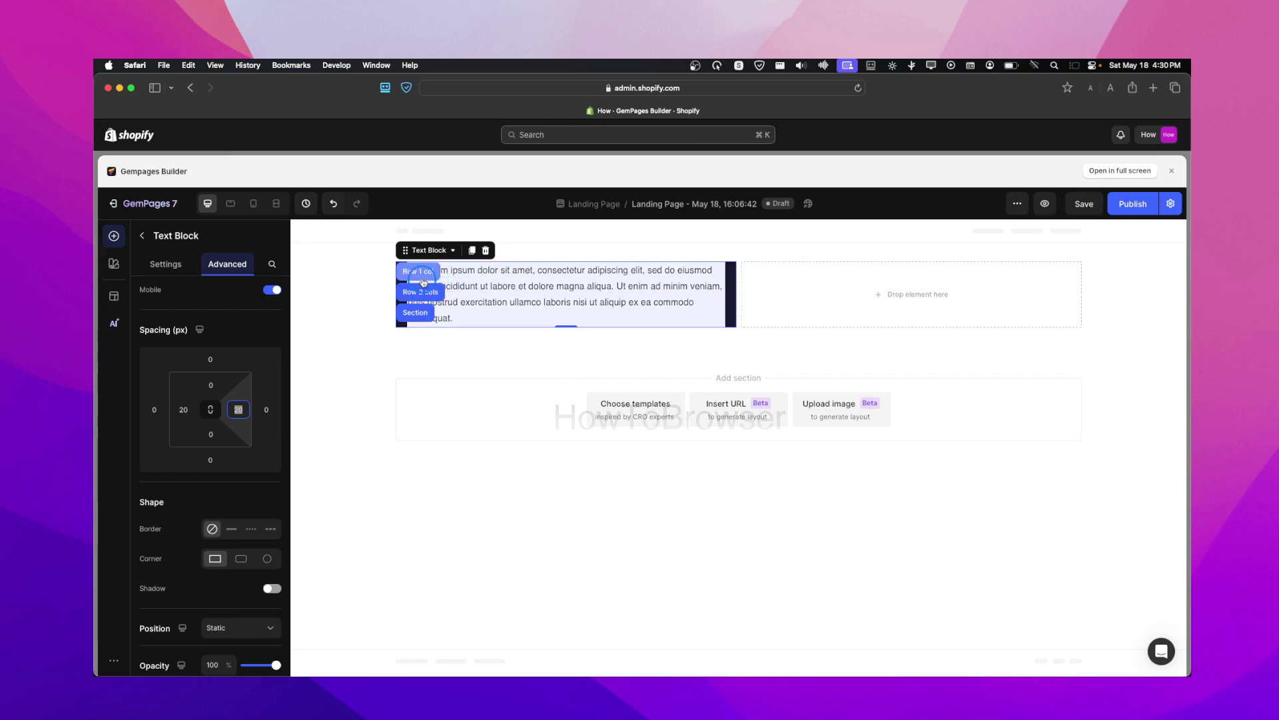
{"action": "left_click", "coordinate": [424, 278]}
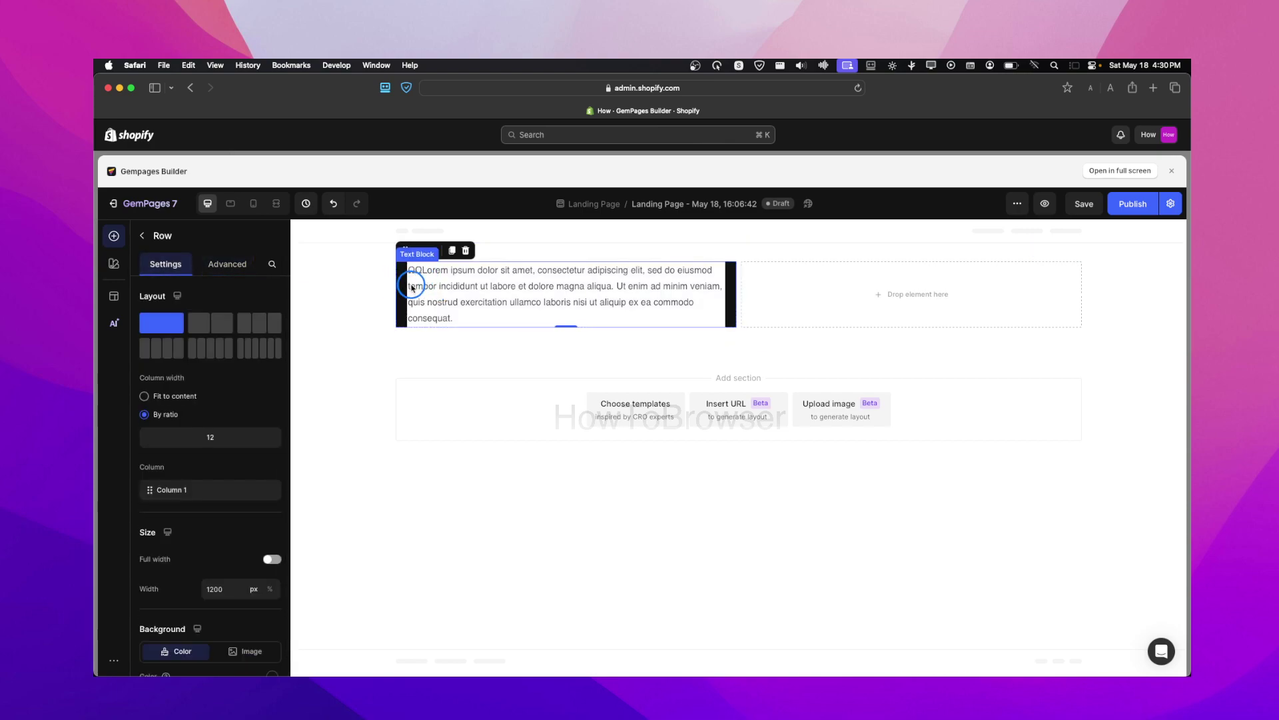
{"action": "left_click", "coordinate": [425, 250]}
{"action": "left_click", "coordinate": [427, 297]}
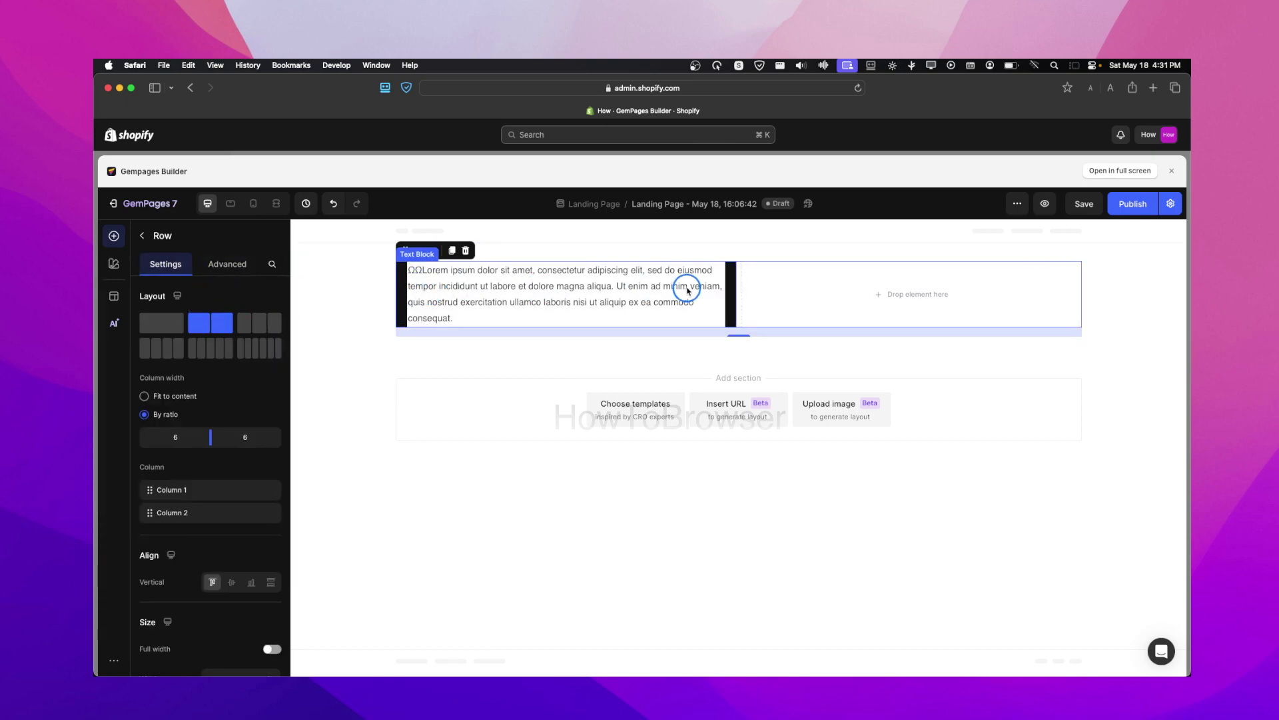
{"action": "scroll", "coordinate": [247, 400], "scroll_direction": "down", "scroll_amount": 3}
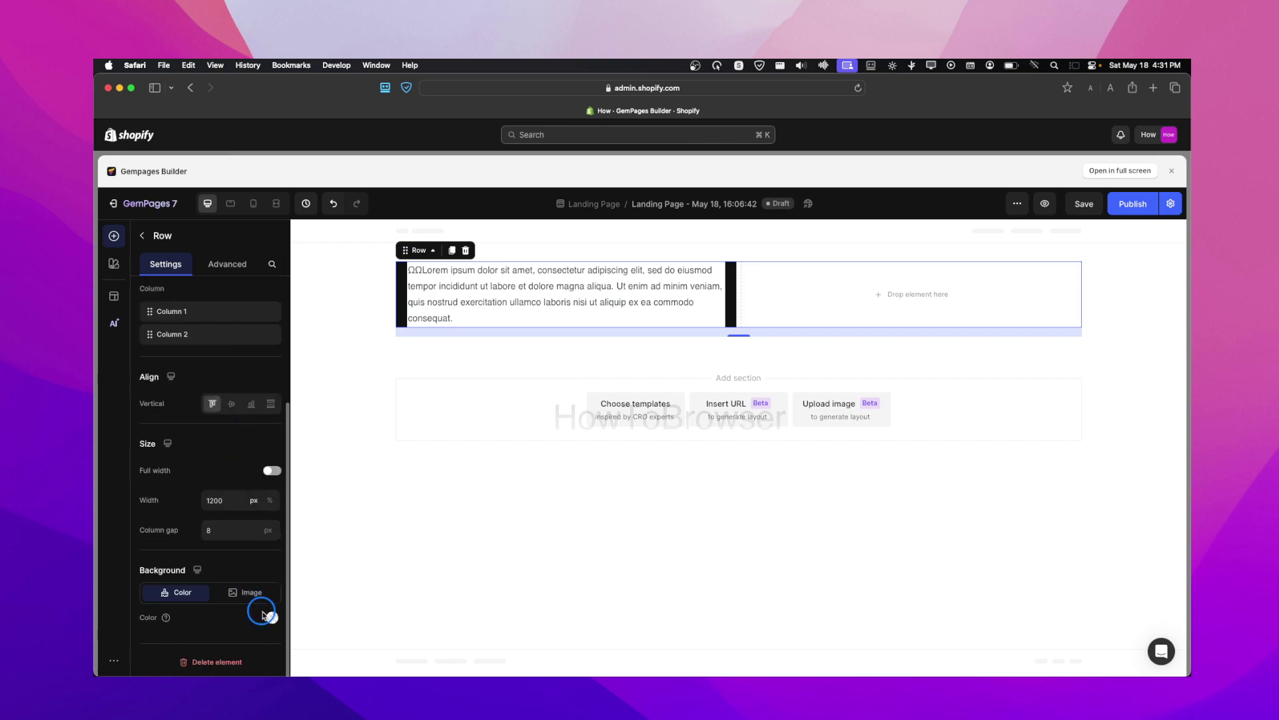
{"action": "left_click", "coordinate": [266, 616]}
{"action": "left_click", "coordinate": [159, 493]}
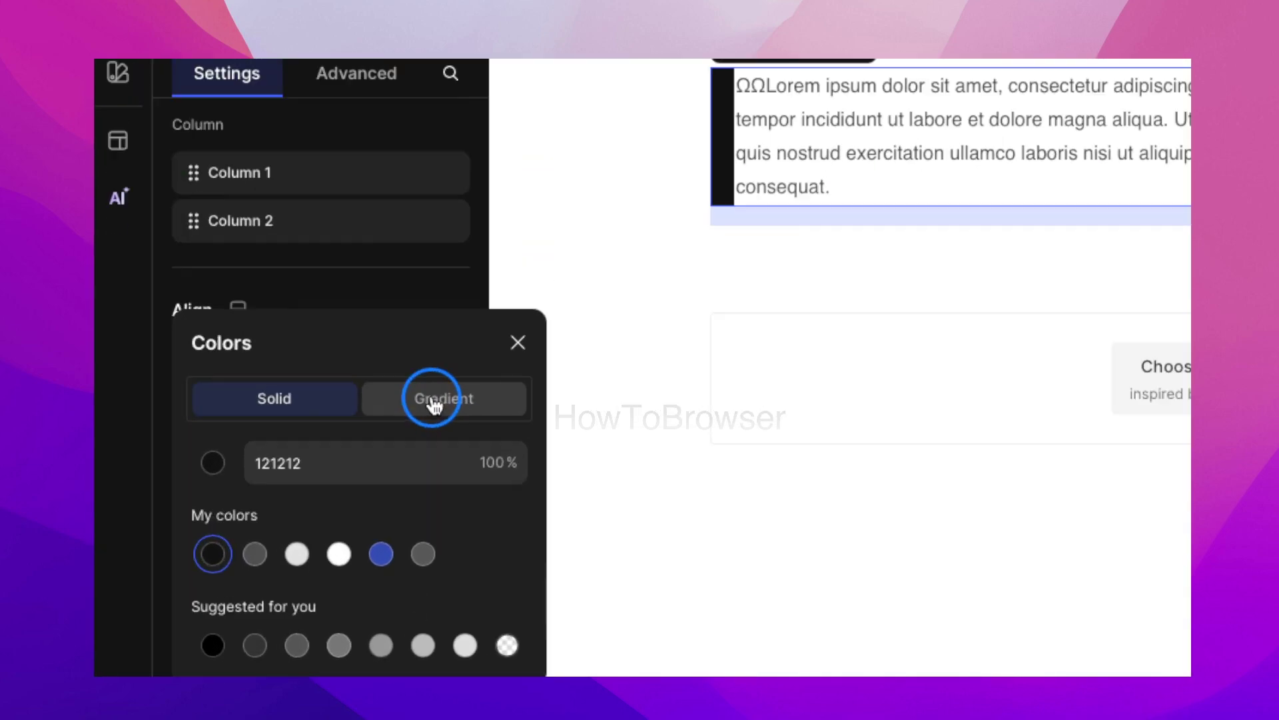
Step: Try a red gradient background ending in C44040 on the two-column row, shift its end stop, and return to the solid fill
{"action": "left_click", "coordinate": [264, 419]}
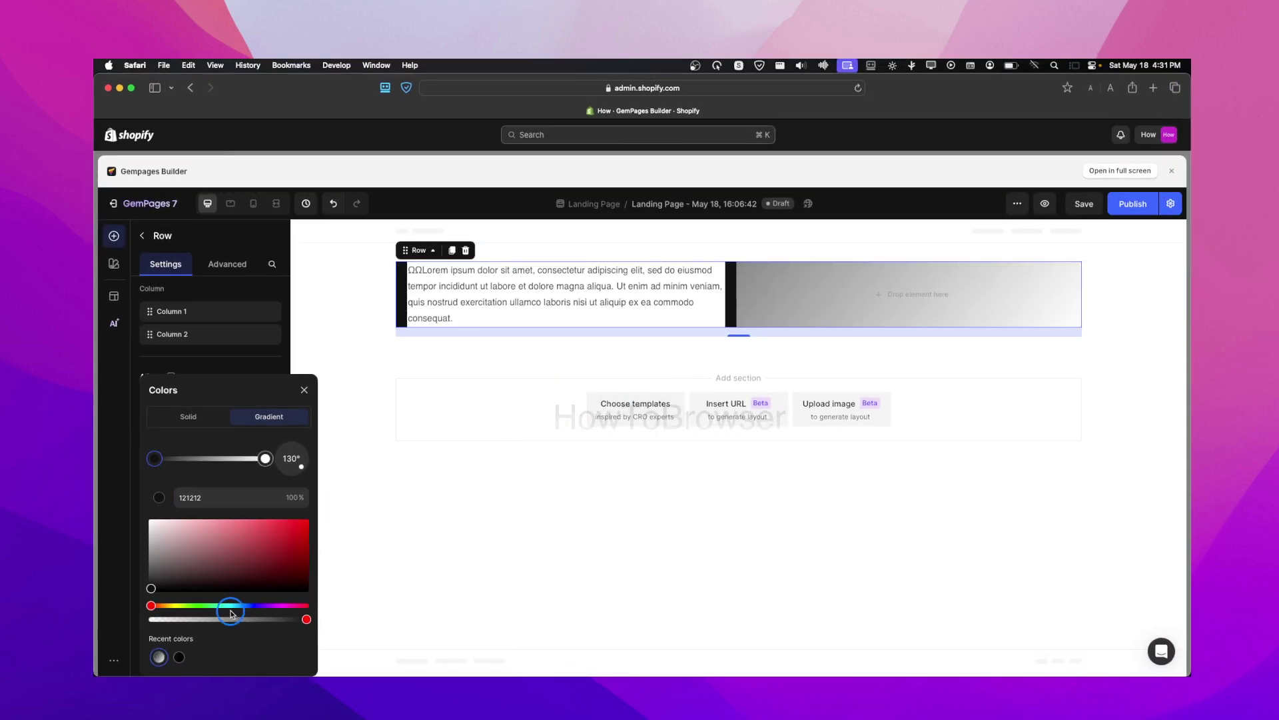
{"action": "mouse_move", "coordinate": [251, 621]}
{"action": "left_mouse_down"}
{"action": "mouse_move", "coordinate": [182, 621]}
{"action": "mouse_move", "coordinate": [249, 620]}
{"action": "left_mouse_up"}
{"action": "left_click_drag", "start_coordinate": [228, 568], "coordinate": [328, 520]}
{"action": "left_click", "coordinate": [264, 457]}
{"action": "left_click_drag", "start_coordinate": [256, 553], "coordinate": [320, 525]}
{"action": "left_click", "coordinate": [258, 538]}
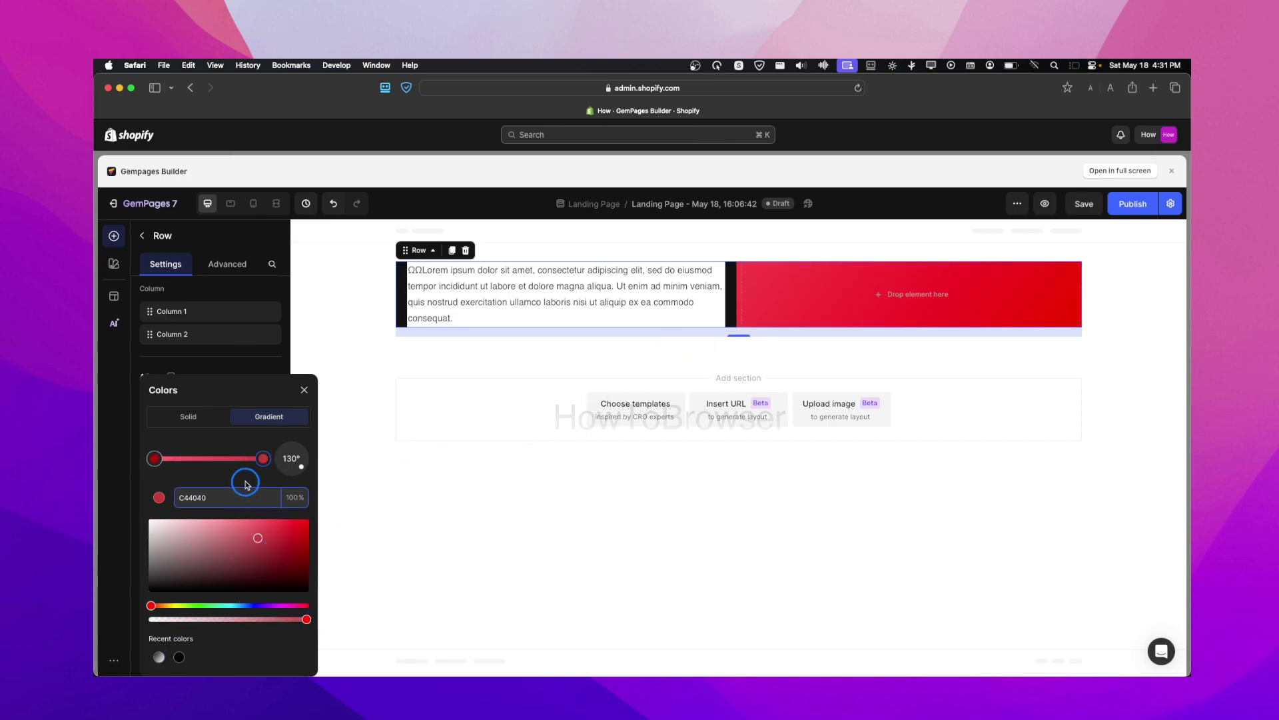
{"action": "left_click_drag", "start_coordinate": [256, 458], "coordinate": [206, 458]}
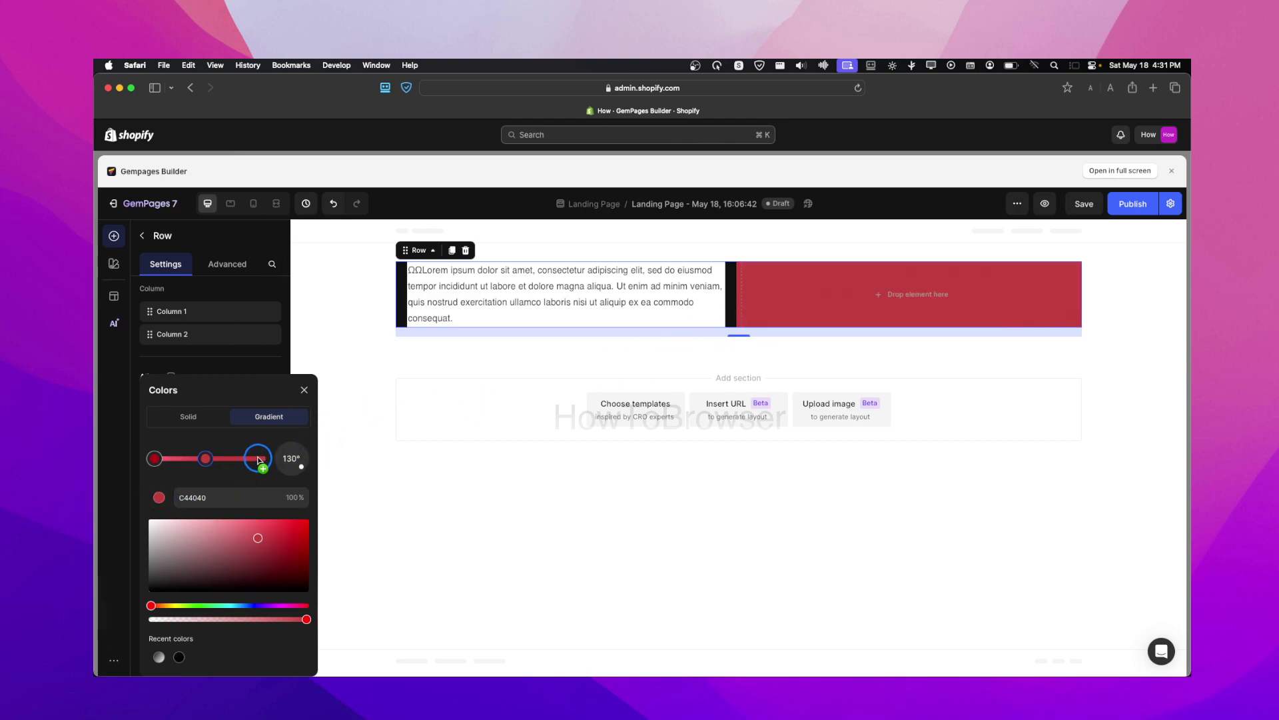
{"action": "left_click", "coordinate": [226, 421]}
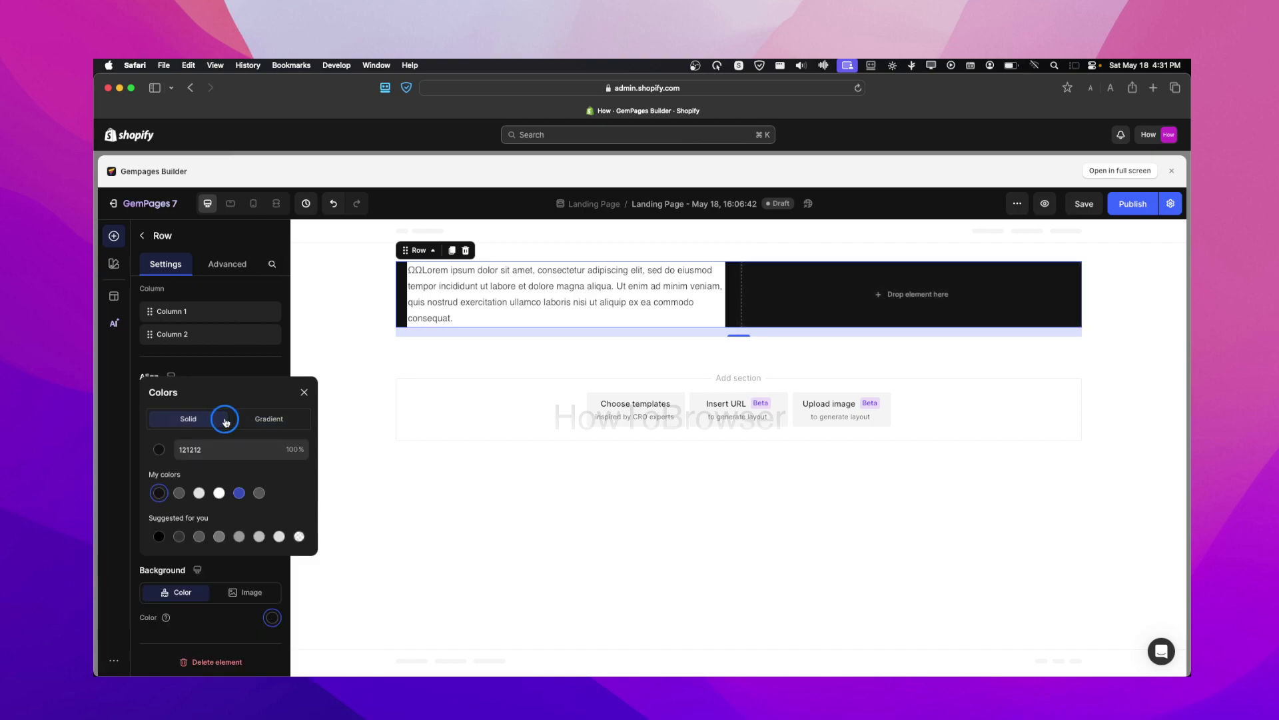
{"action": "left_click", "coordinate": [299, 396]}
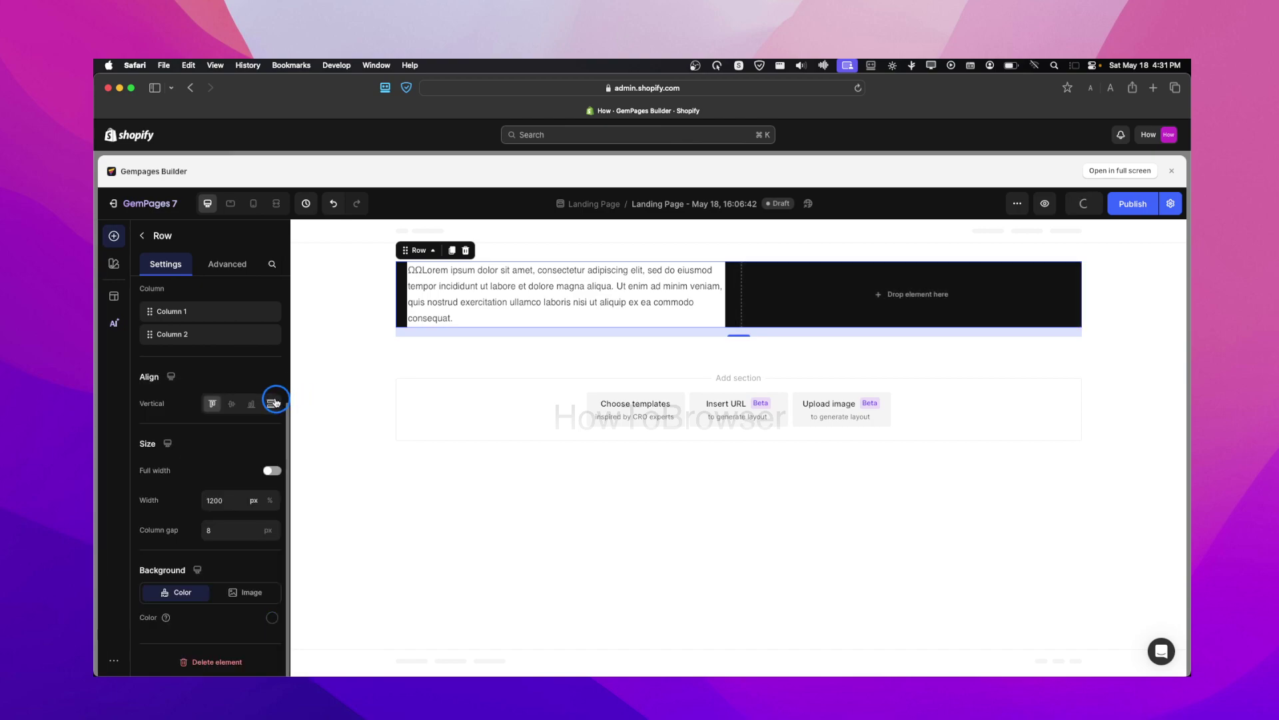
Step: Add a new two-column row below the existing section
{"action": "scroll", "coordinate": [262, 383], "scroll_direction": "up", "scroll_amount": 3}
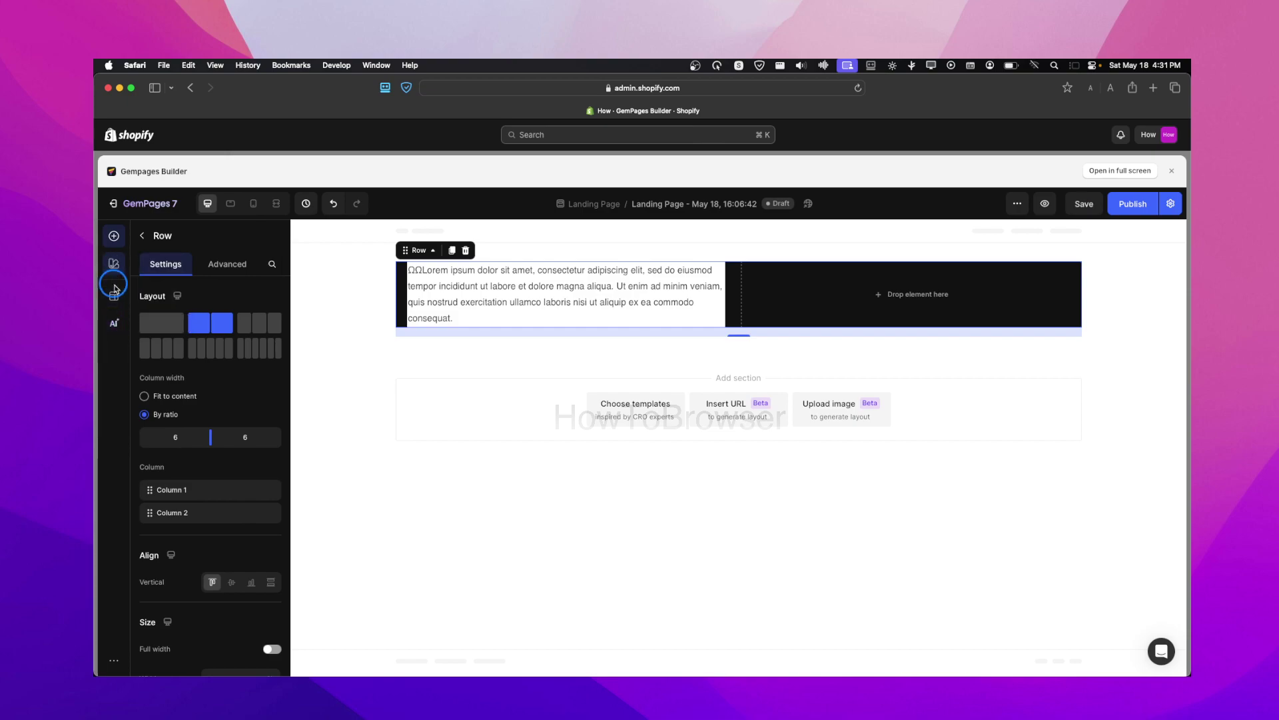
{"action": "left_click", "coordinate": [114, 236]}
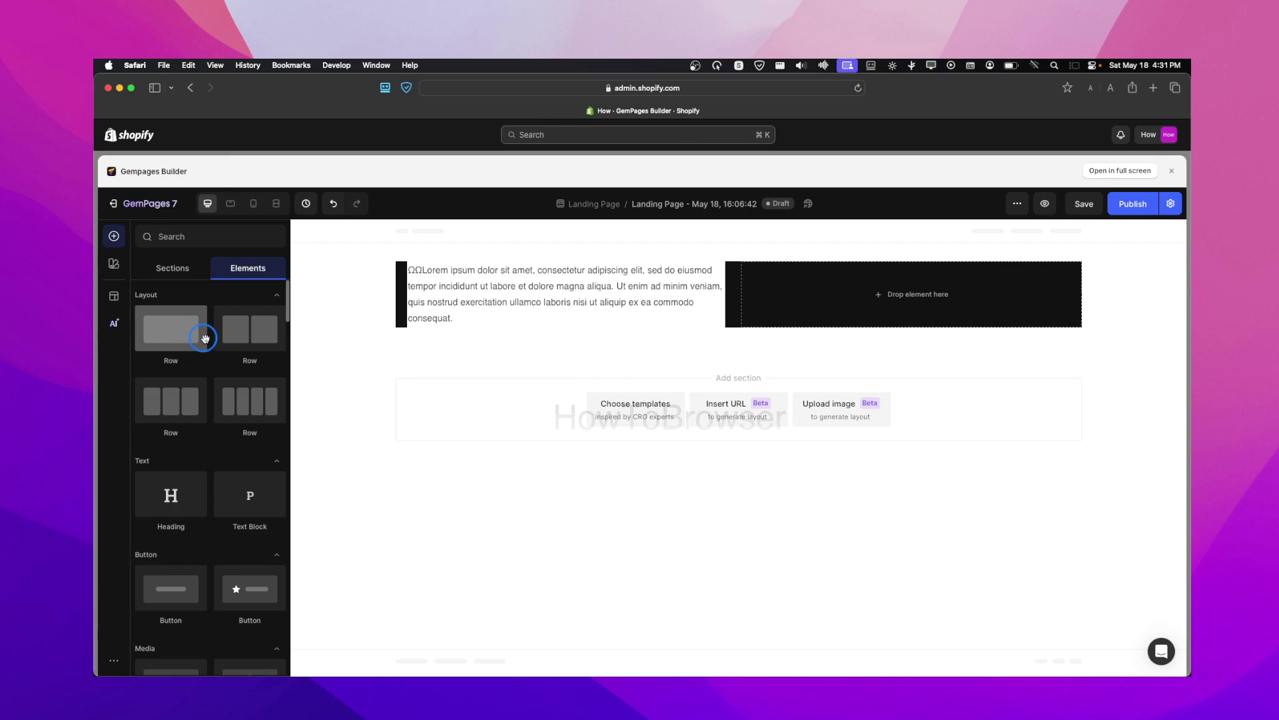
{"action": "left_click", "coordinate": [197, 277]}
{"action": "left_click", "coordinate": [244, 270]}
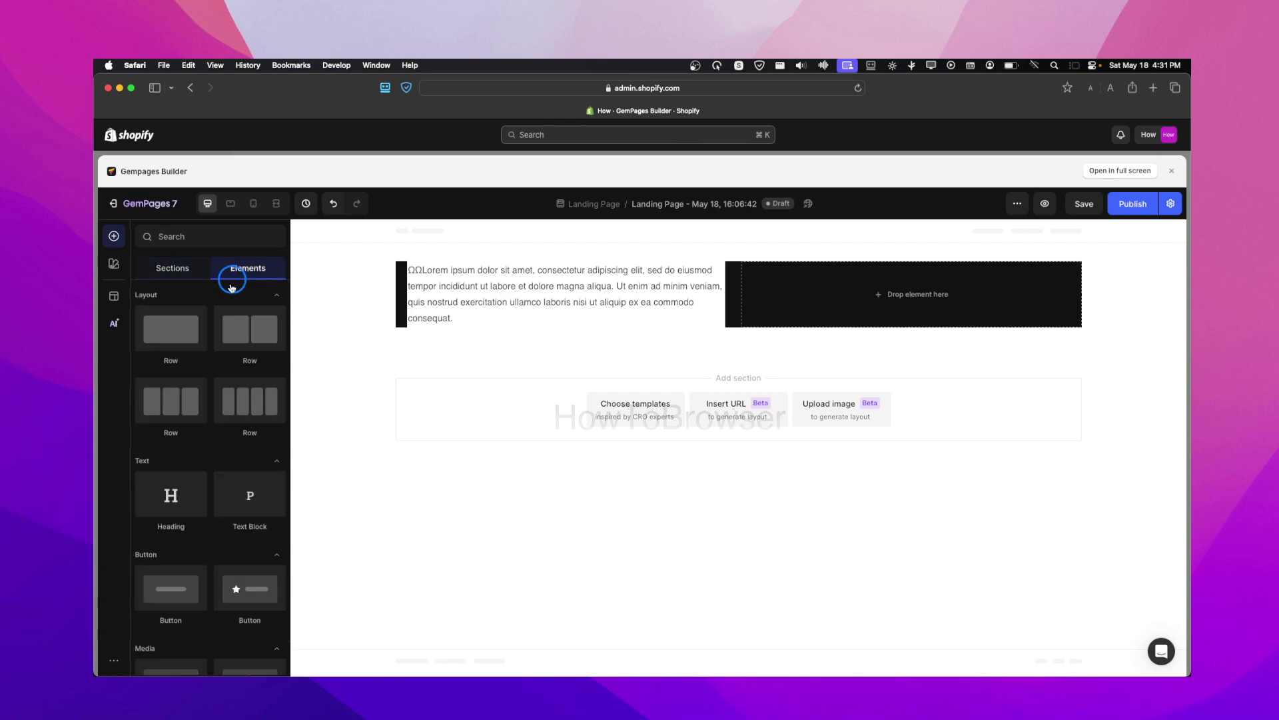
{"action": "left_click_drag", "start_coordinate": [251, 348], "coordinate": [427, 391]}
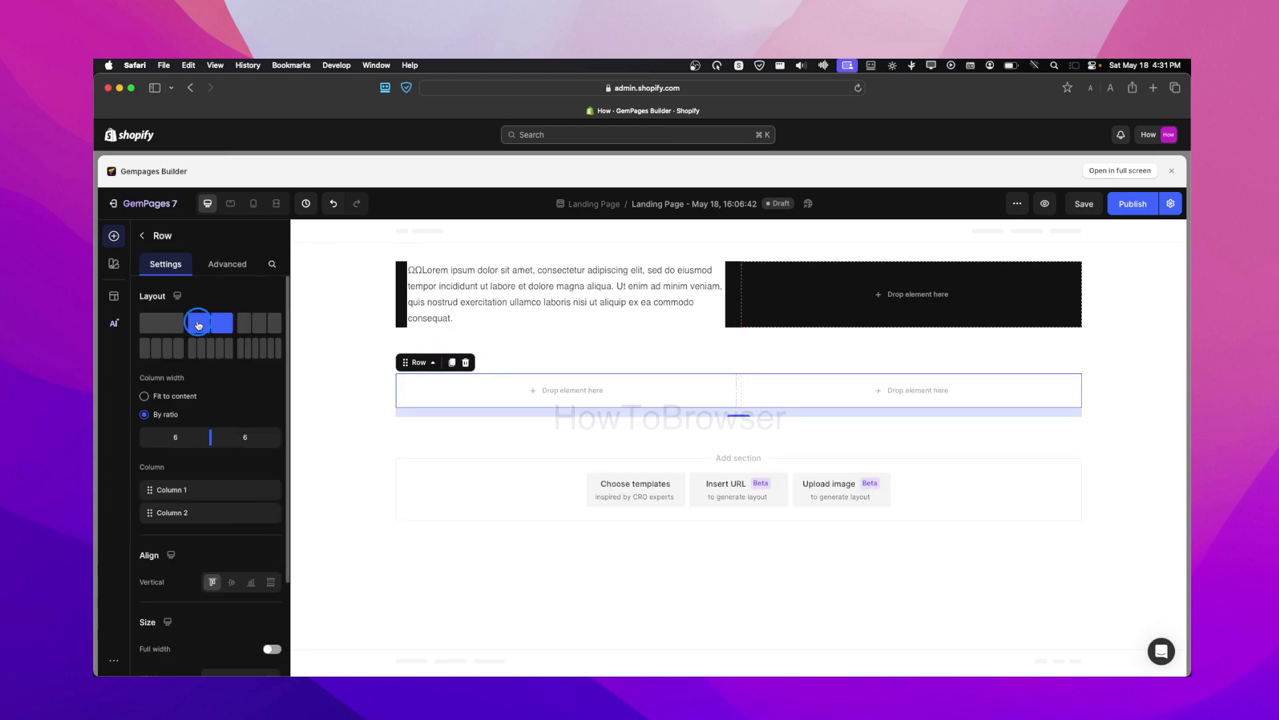
Step: Change the new lower row's layout to five equal columns and return to the element library
{"action": "left_click", "coordinate": [142, 236]}
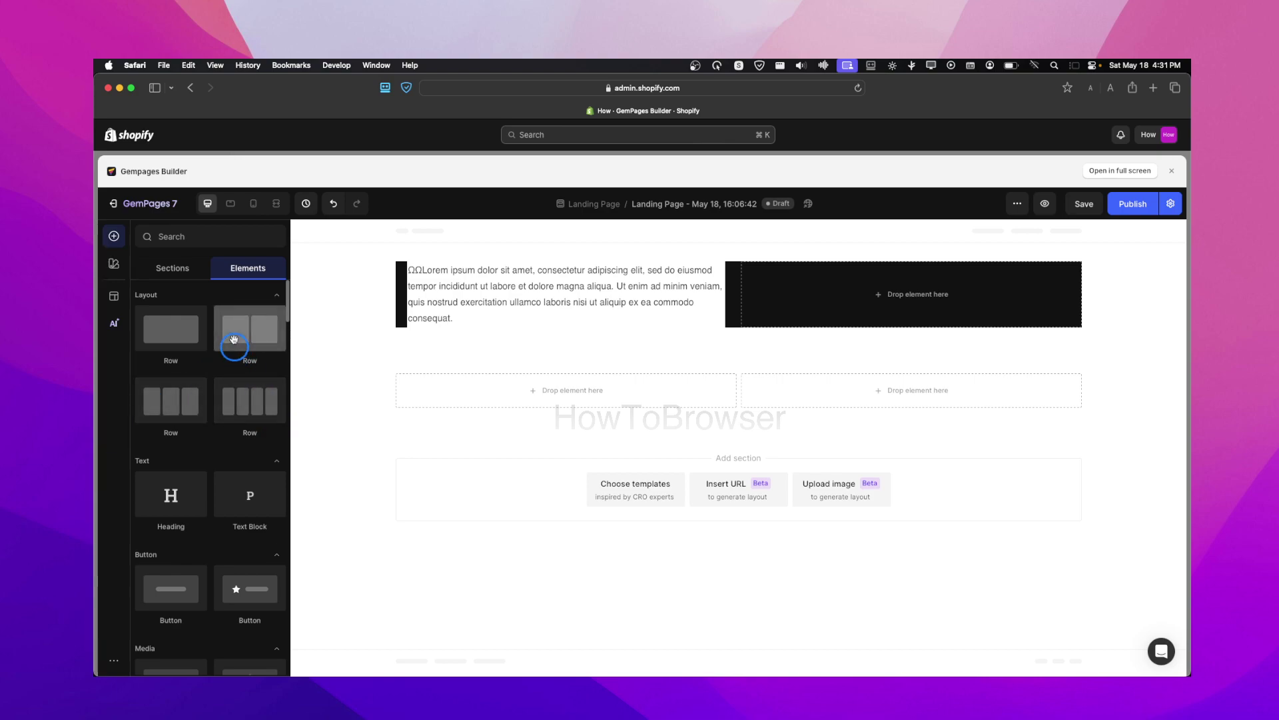
{"action": "left_click", "coordinate": [457, 389]}
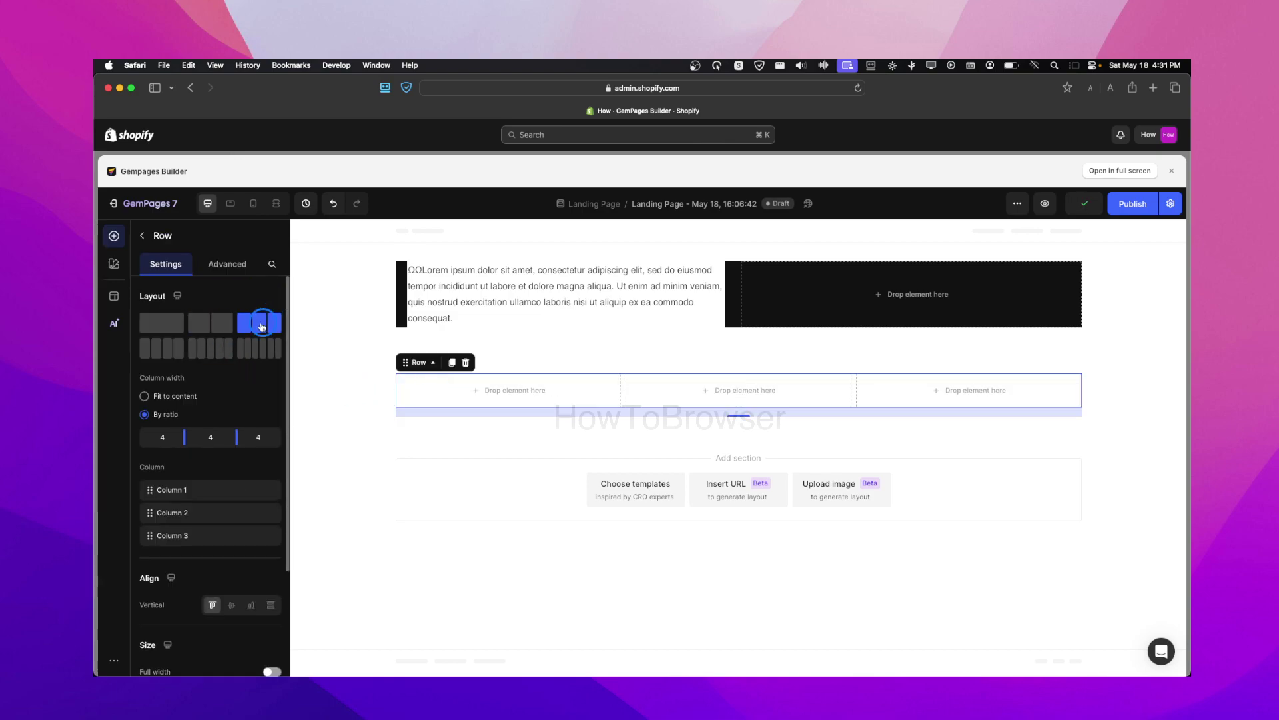
{"action": "left_click", "coordinate": [221, 343]}
{"action": "left_click", "coordinate": [114, 236]}
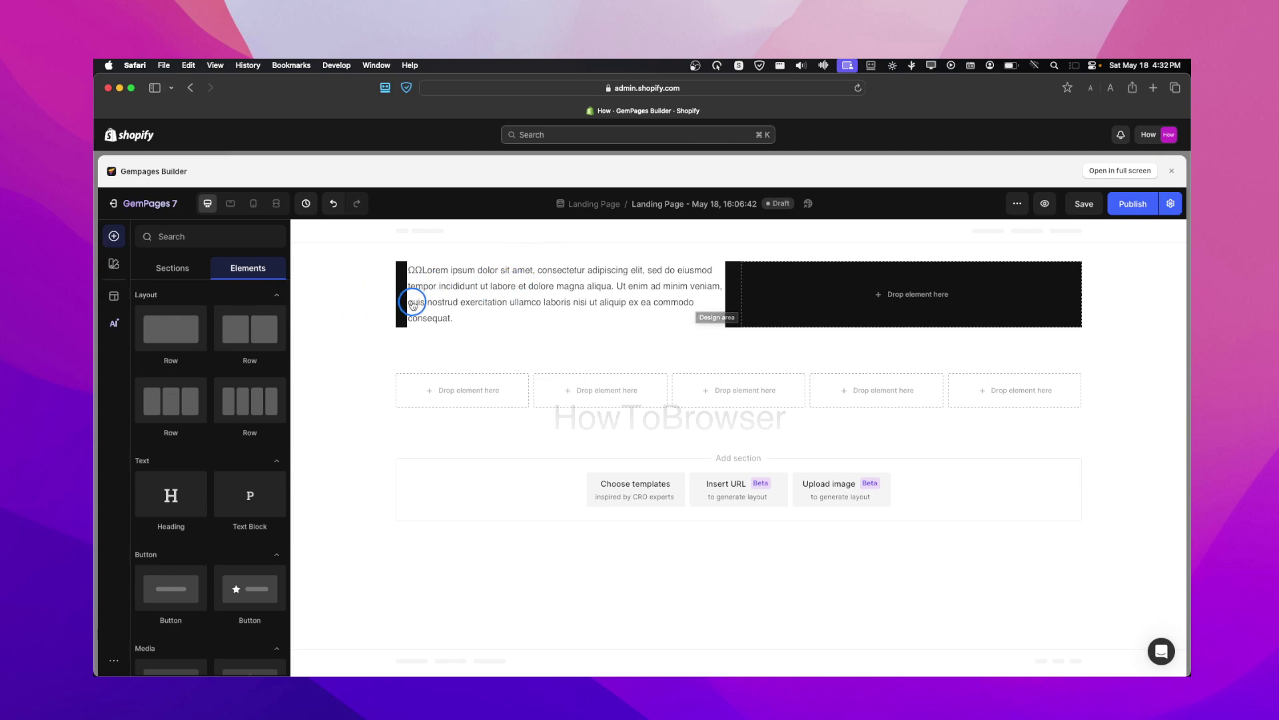
Step: Place an image element in the empty second column of the upper two-column row
{"action": "left_click", "coordinate": [841, 307]}
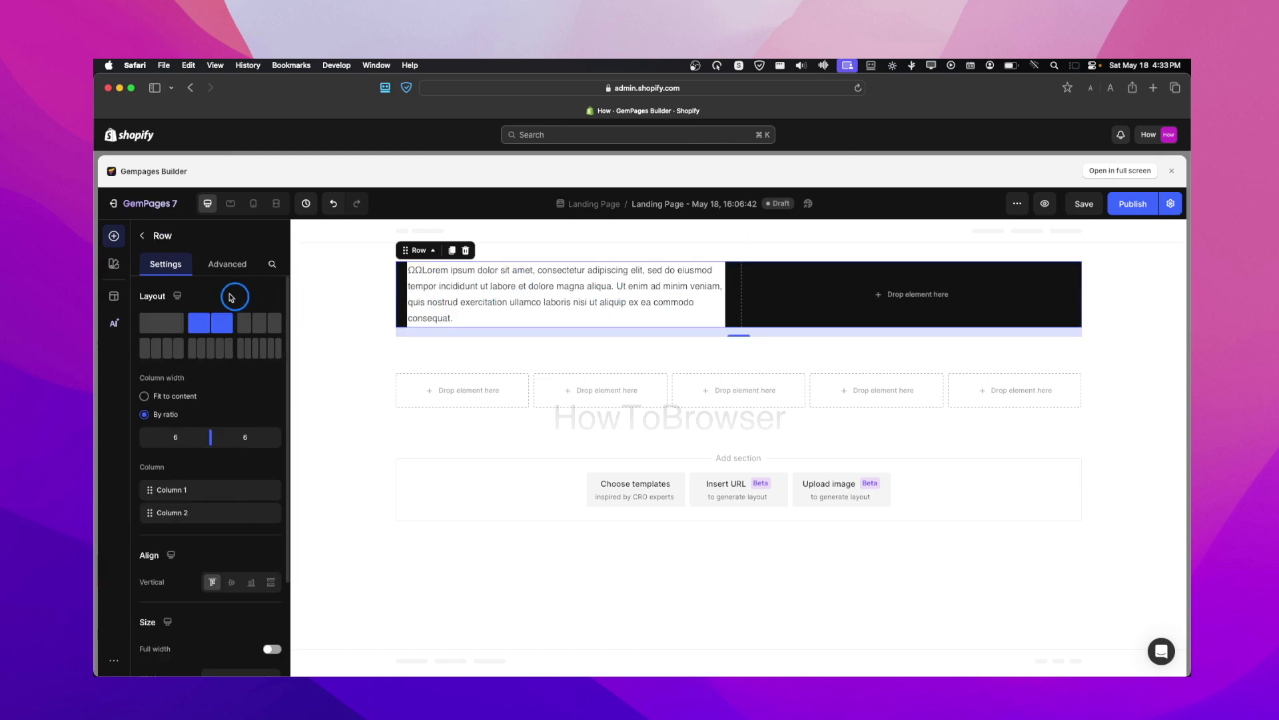
{"action": "left_click", "coordinate": [147, 237]}
{"action": "scroll", "coordinate": [200, 447], "scroll_direction": "down", "scroll_amount": 5}
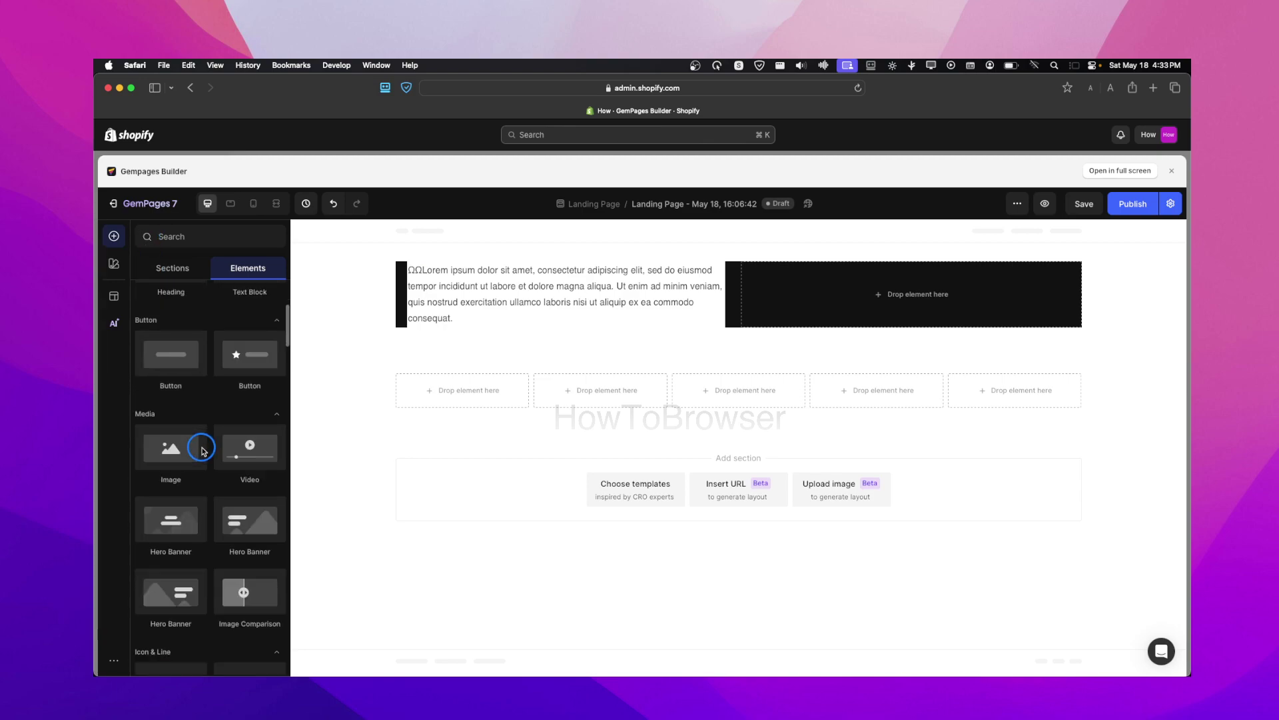
{"action": "scroll", "coordinate": [202, 447], "scroll_direction": "down", "scroll_amount": 3}
{"action": "scroll", "coordinate": [181, 406], "scroll_direction": "up", "scroll_amount": 1}
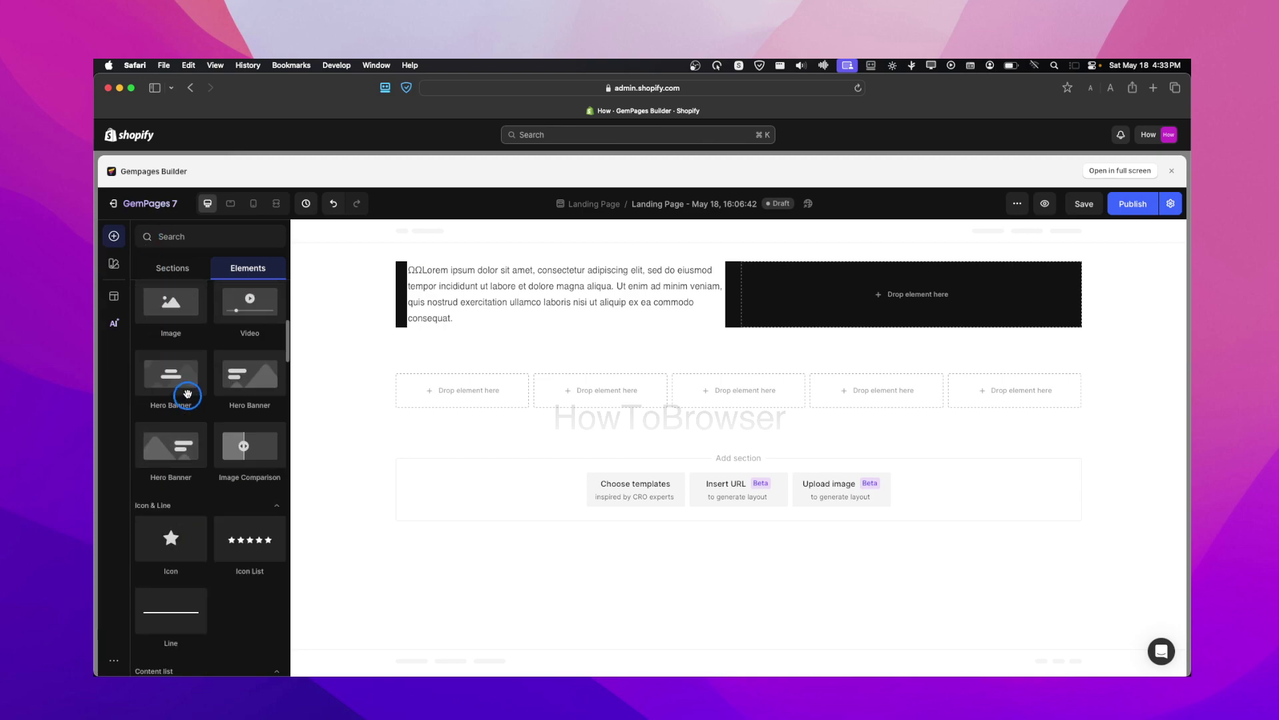
{"action": "left_click_drag", "start_coordinate": [185, 316], "coordinate": [829, 306]}
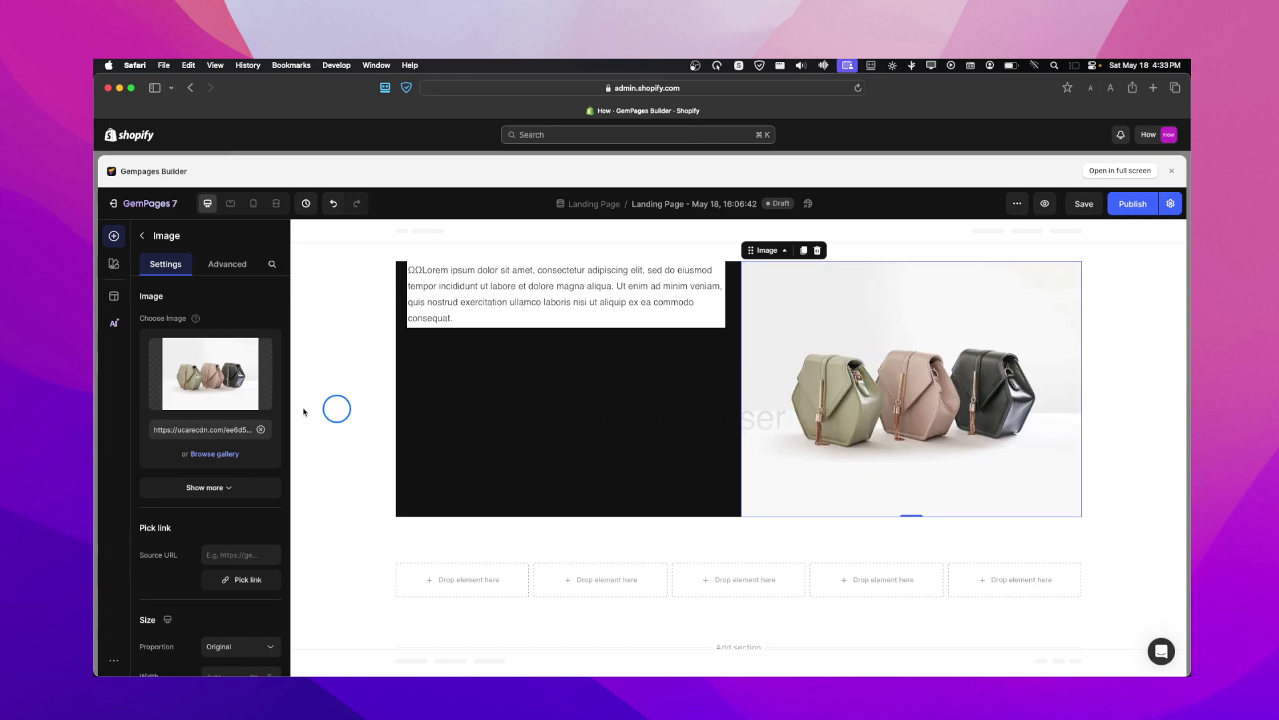
Step: Expand the image's additional options and turn on its Adaptive setting
{"action": "mouse_move", "coordinate": [204, 399]}
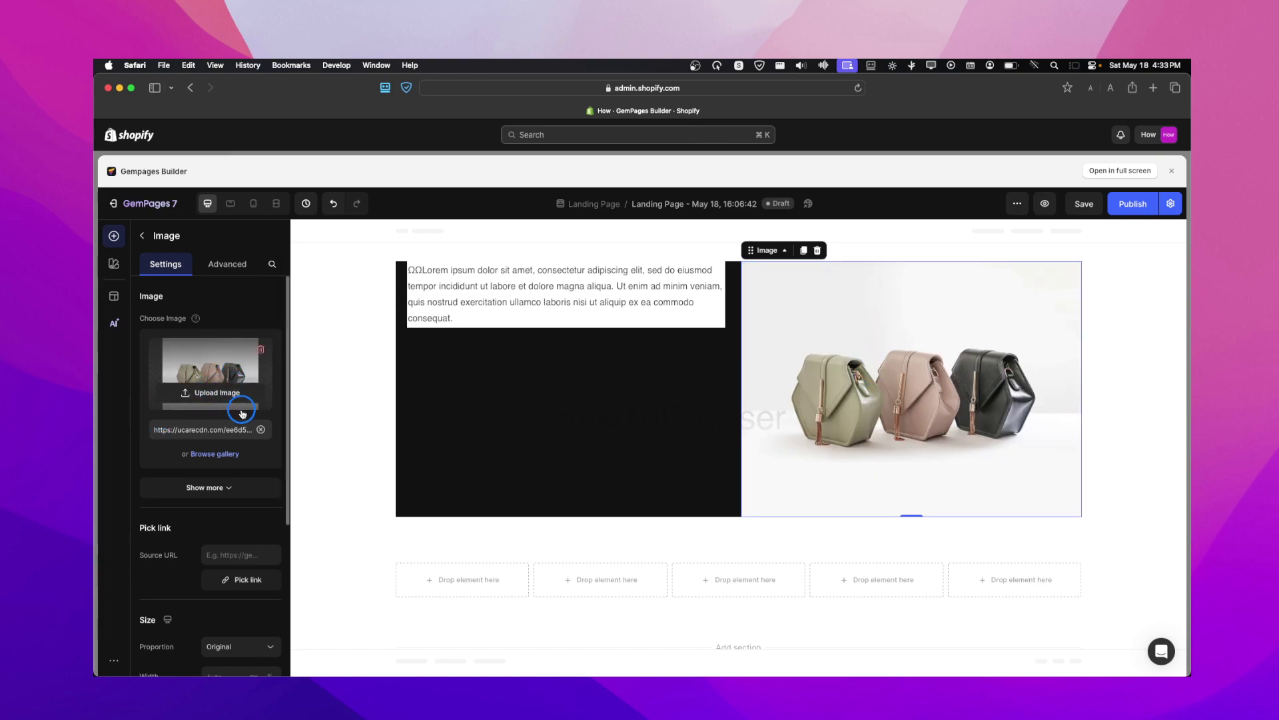
{"action": "left_click", "coordinate": [250, 495]}
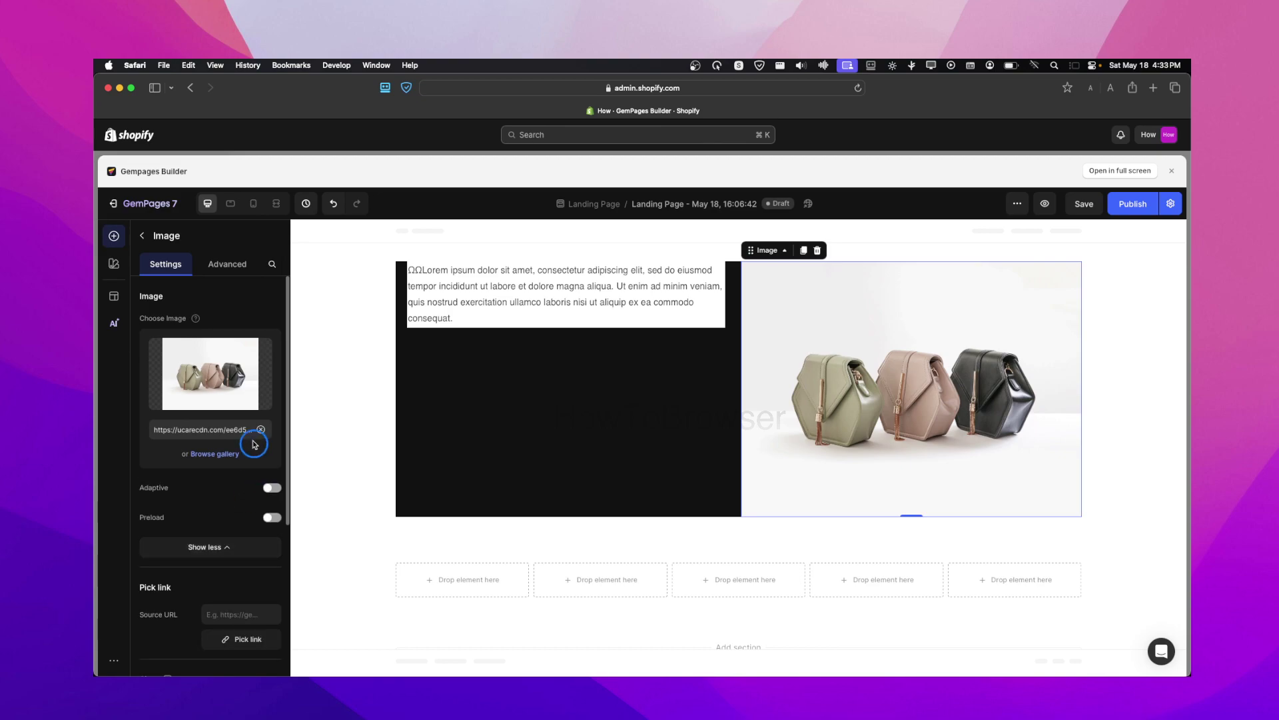
{"action": "left_click", "coordinate": [272, 487]}
{"action": "mouse_move", "coordinate": [258, 357]}
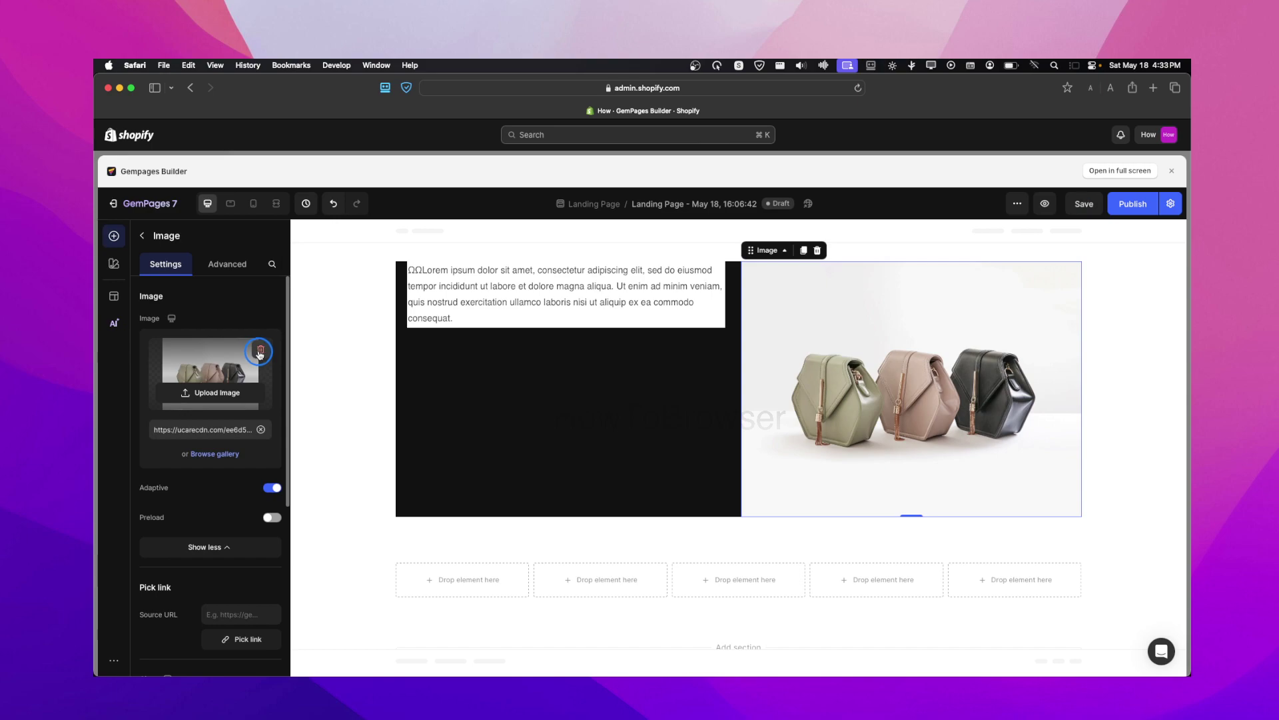
{"action": "left_click", "coordinate": [113, 235]}
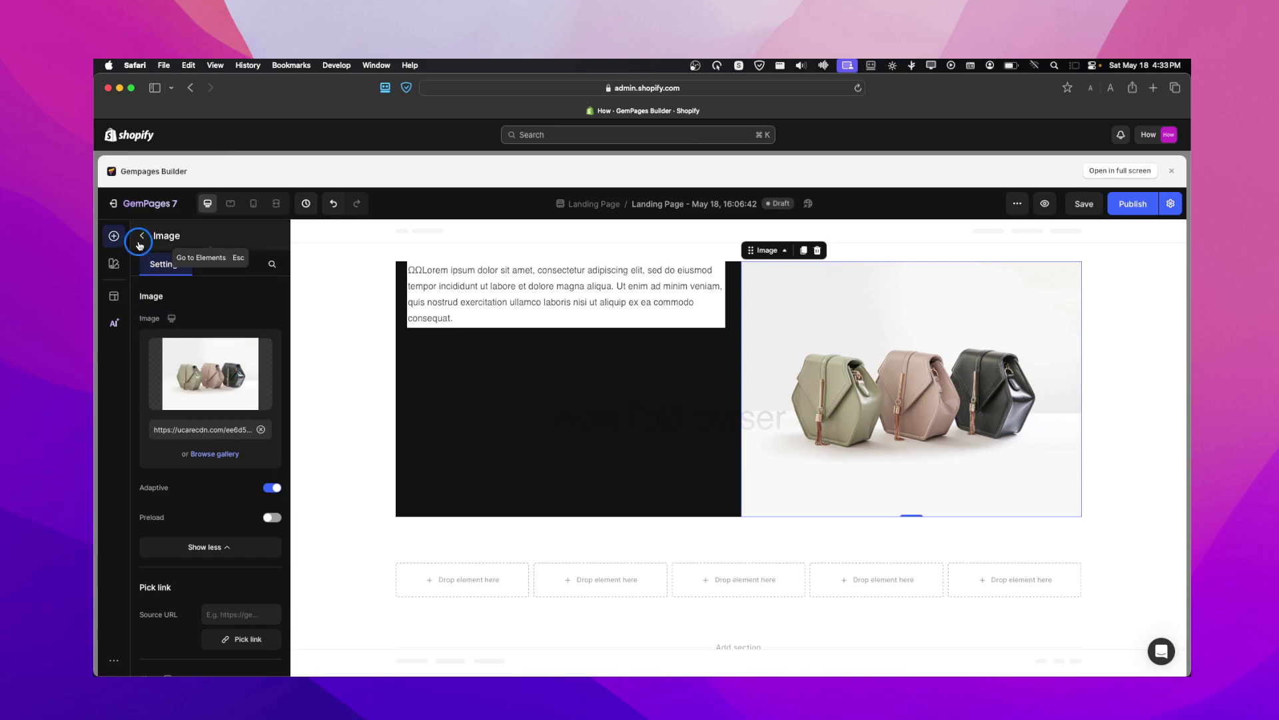
Step: Browse the element library and place a plain button without an icon in the upper section, to the left of the text block
{"action": "scroll", "coordinate": [173, 373], "scroll_direction": "down", "scroll_amount": 10}
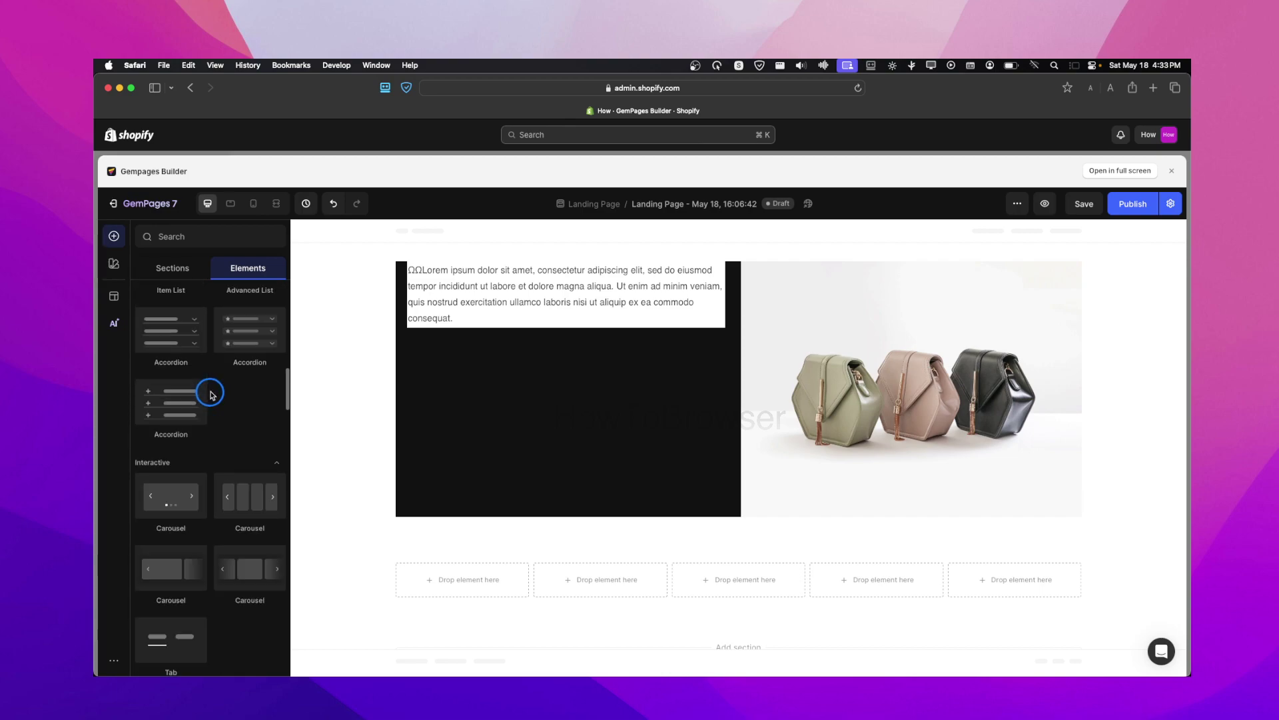
{"action": "scroll", "coordinate": [212, 395], "scroll_direction": "down", "scroll_amount": 15}
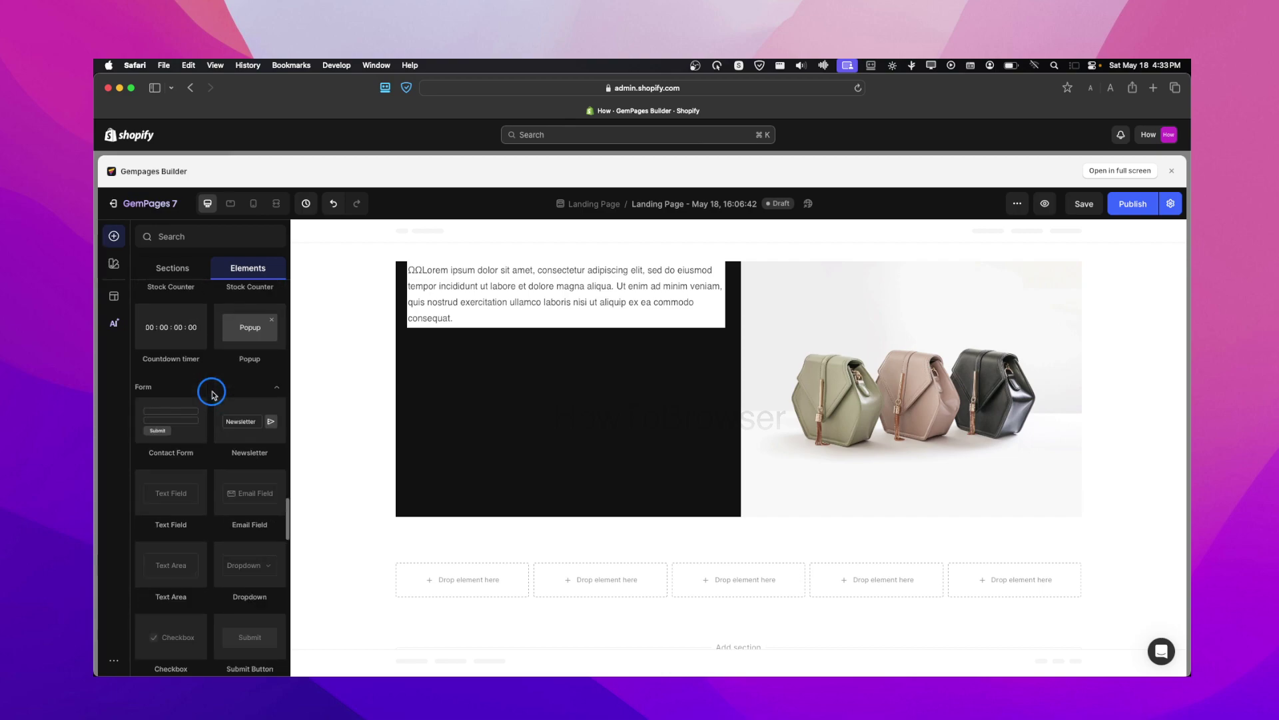
{"action": "scroll", "coordinate": [212, 394], "scroll_direction": "up", "scroll_amount": 20}
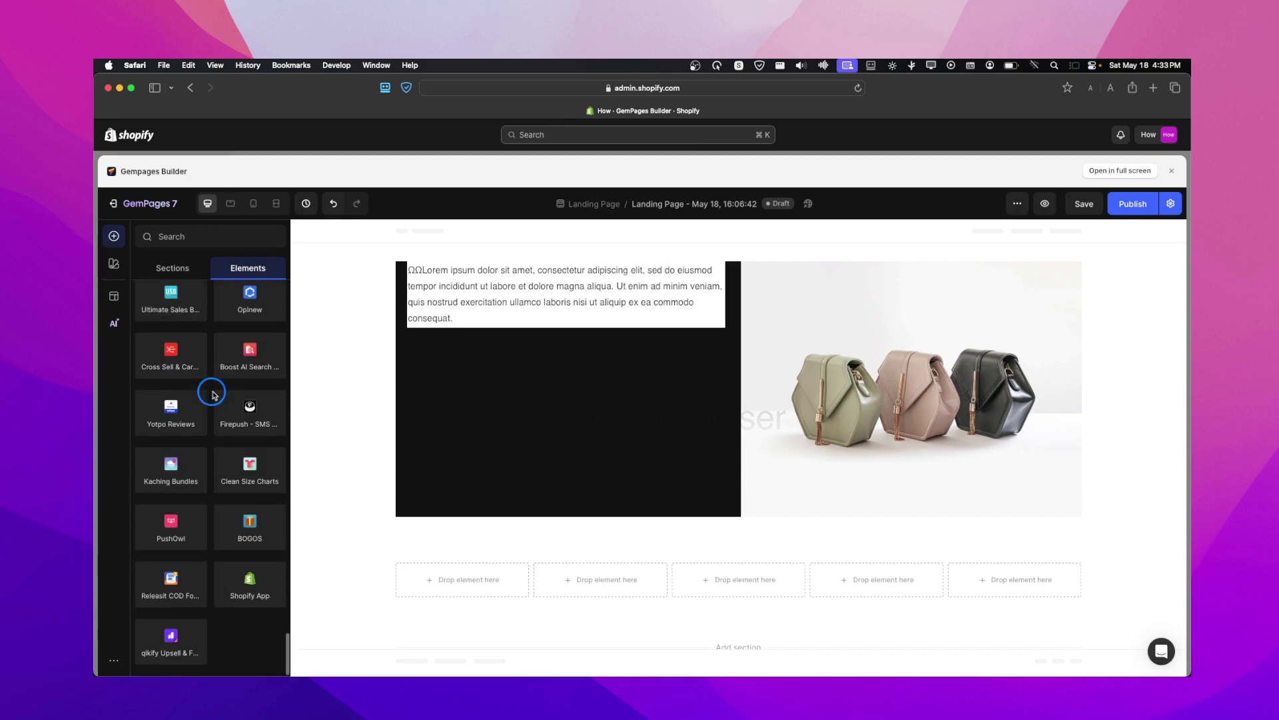
{"action": "scroll", "coordinate": [213, 395], "scroll_direction": "up", "scroll_amount": 3}
{"action": "scroll", "coordinate": [212, 394], "scroll_direction": "down", "scroll_amount": 3}
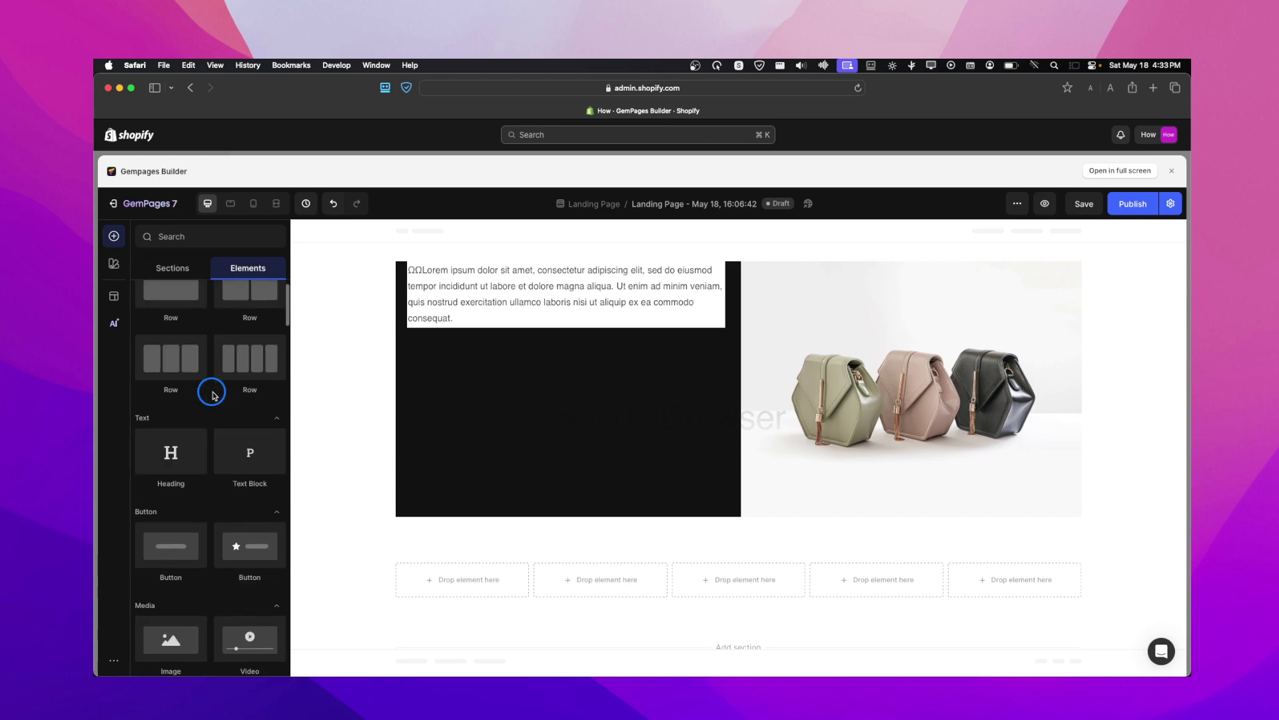
{"action": "left_click_drag", "start_coordinate": [192, 521], "coordinate": [548, 437]}
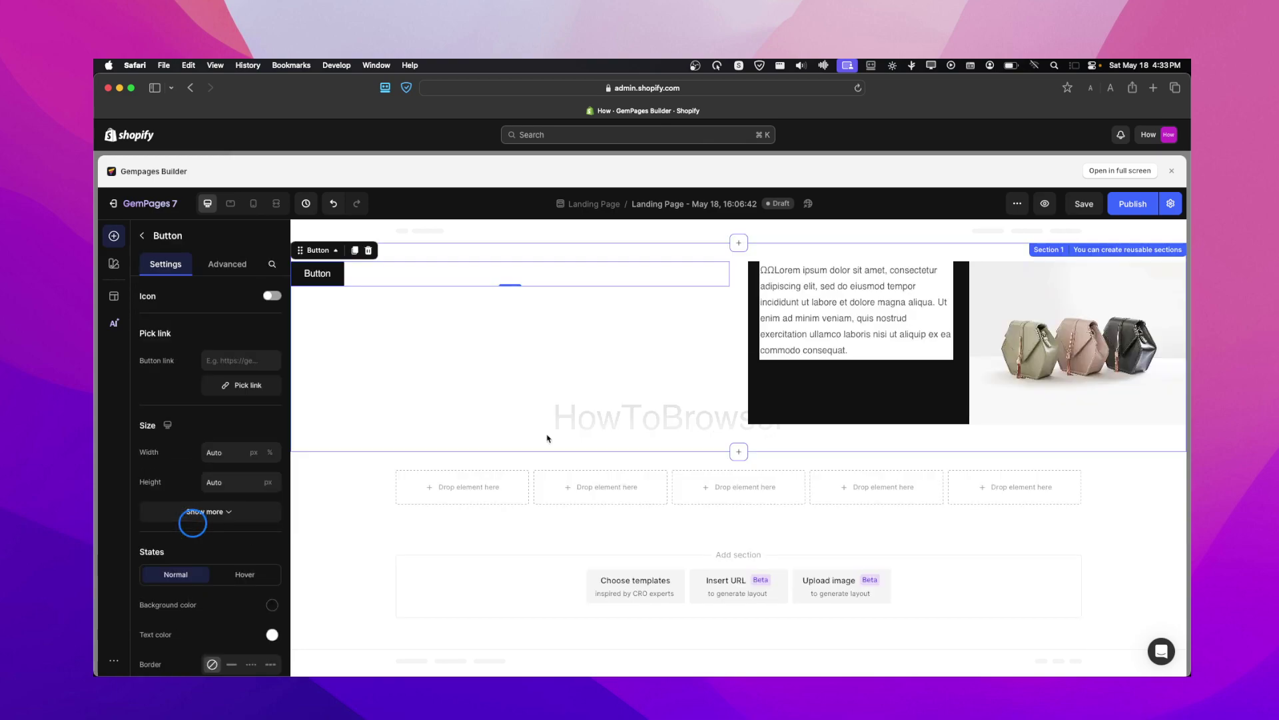
Step: Place a button with a star icon directly below the plain button, and select the plain button again
{"action": "left_click", "coordinate": [142, 235]}
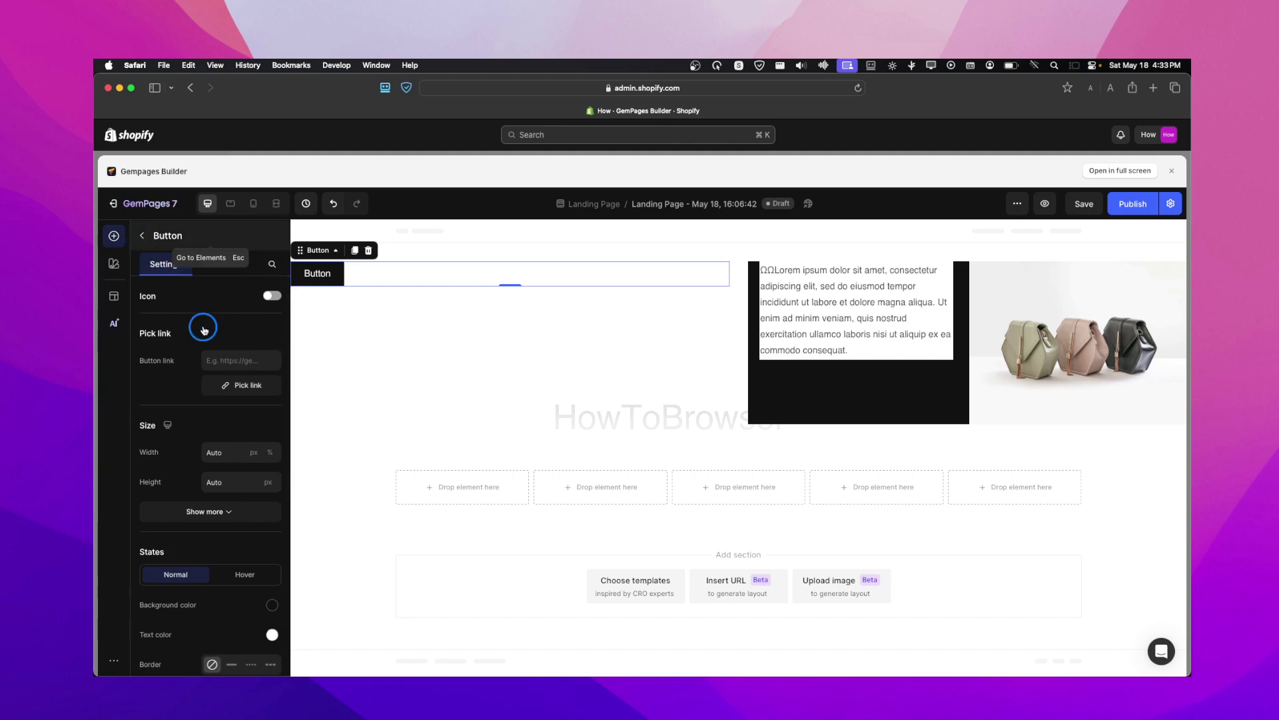
{"action": "left_click_drag", "start_coordinate": [254, 518], "coordinate": [629, 372]}
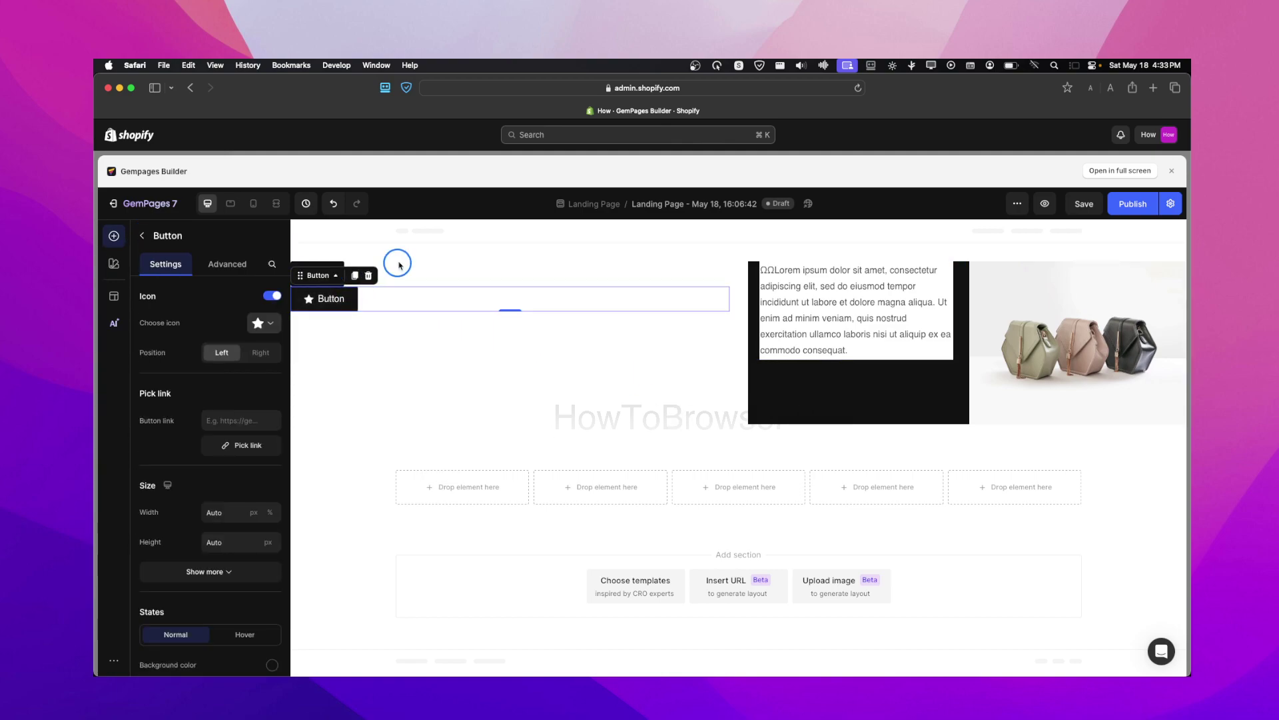
{"action": "left_click", "coordinate": [336, 265]}
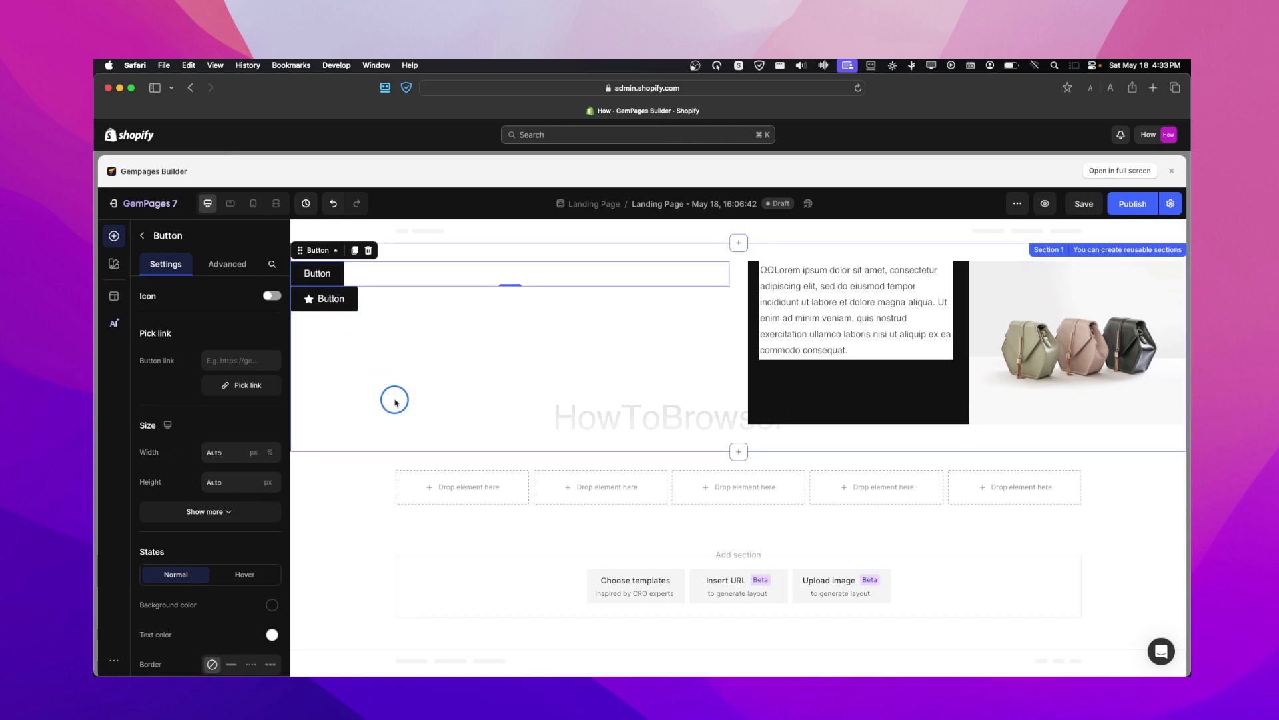